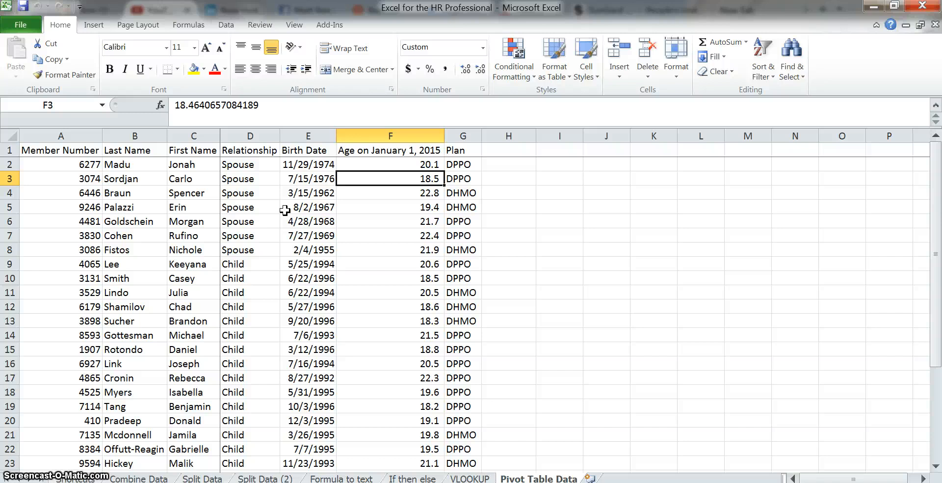
Step: Widen the Plan column slightly and look through all member rows of the table
drag(480, 137, 494, 137)
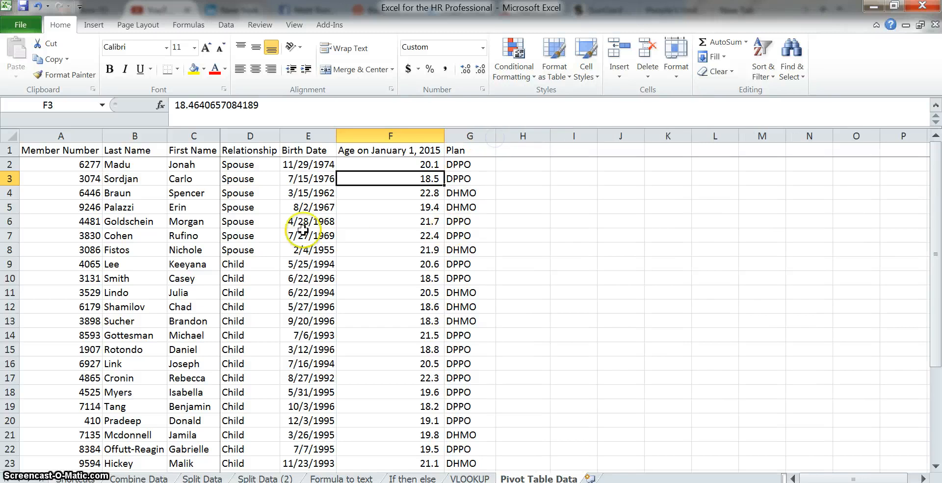
scroll(319, 202, down, 4)
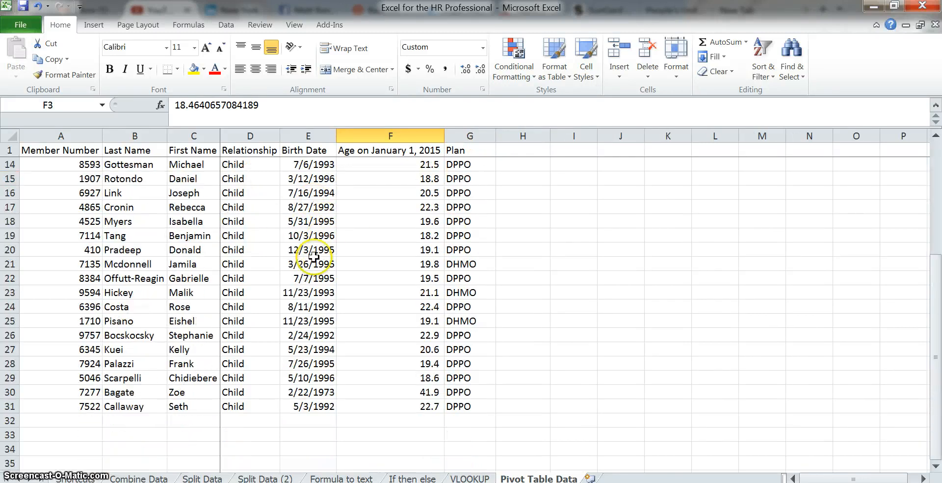
scroll(289, 245, up, 4)
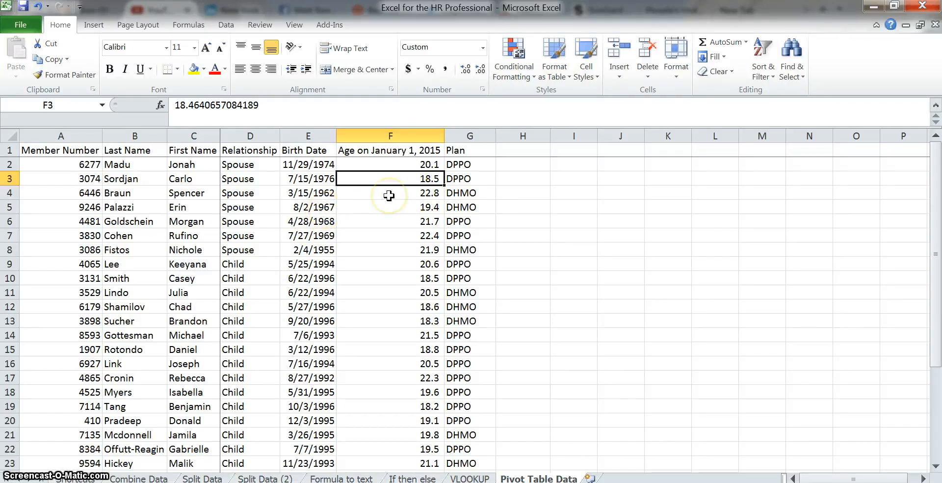
Step: Examine the header cells in row 1, from Member Number across to Relationship
click(80, 150)
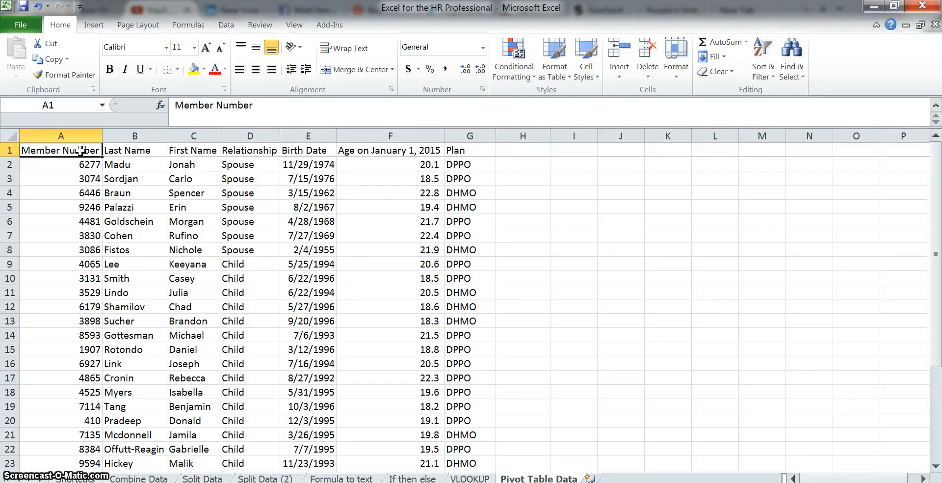
key(Right)
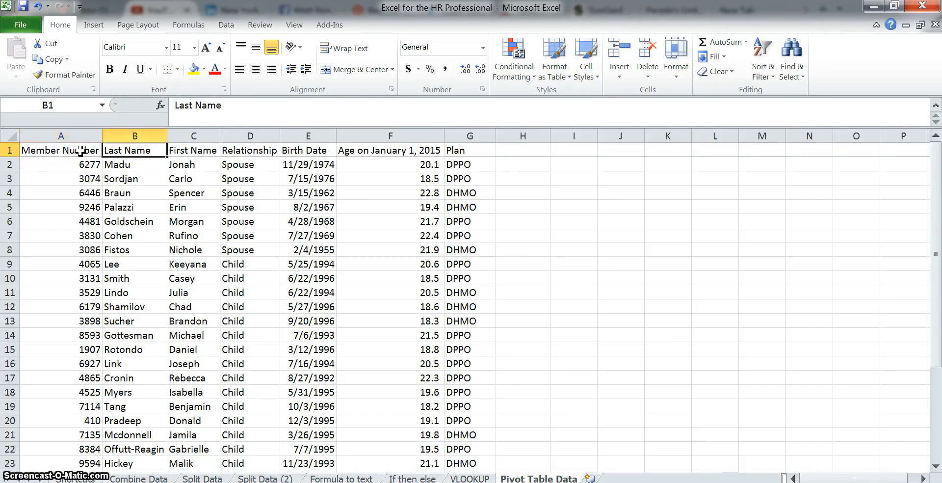
key(Right)
key(Right)
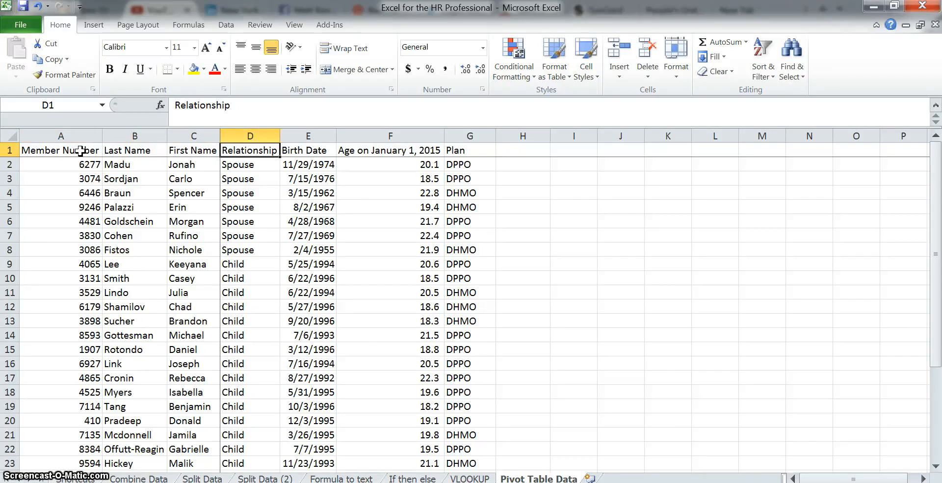
key(Left)
key(Left)
key(Left)
key(Right)
key(Right)
key(Right)
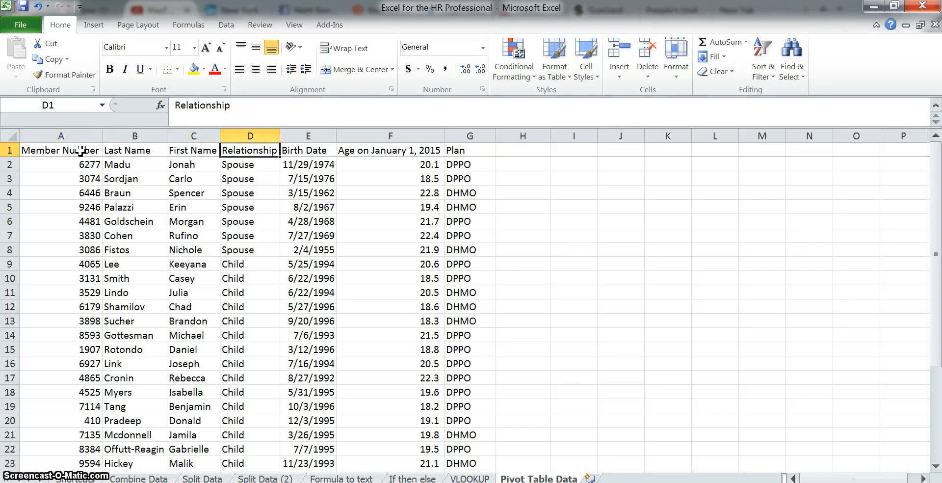
key(Left)
key(Left)
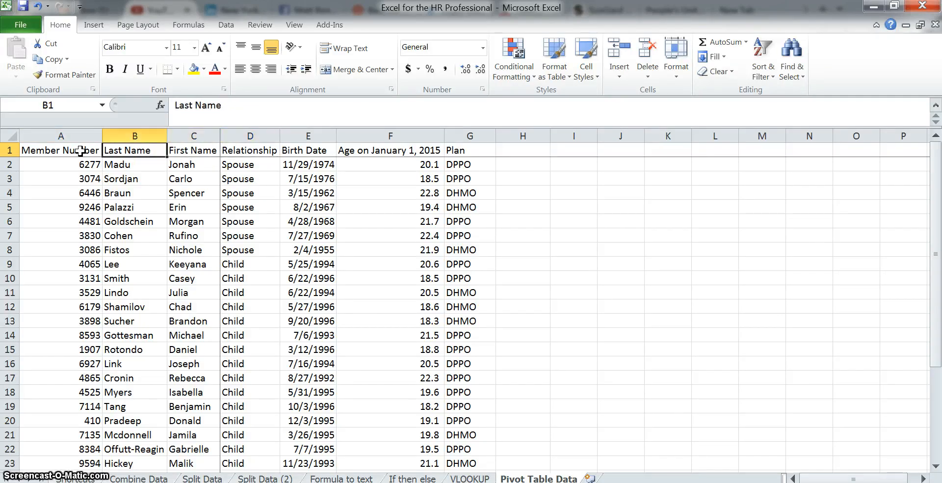
Step: Select the whole member table A1:G31, including the header row
key(Left)
key(shift+Right)
key(shift+Right)
key(shift+Right)
key(shift+Right)
key(shift+Right)
key(shift+Right)
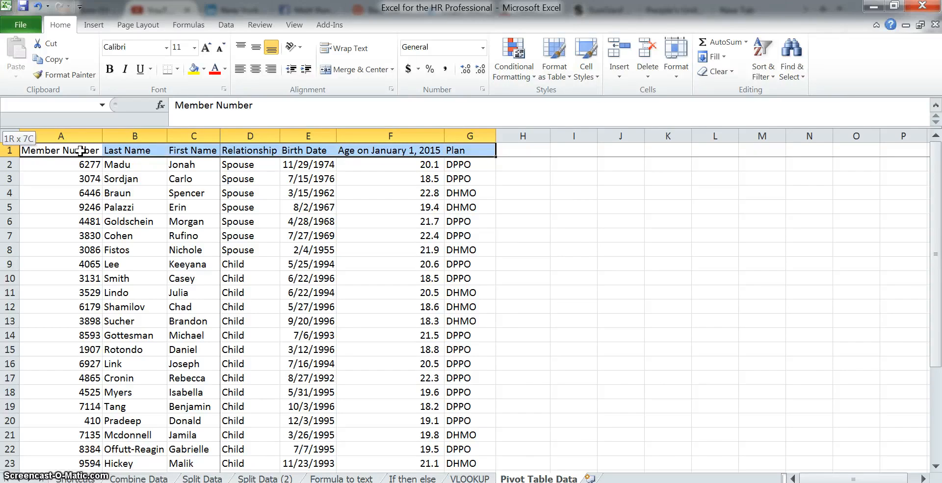
key(ctrl+shift+Down)
key(shift+Up)
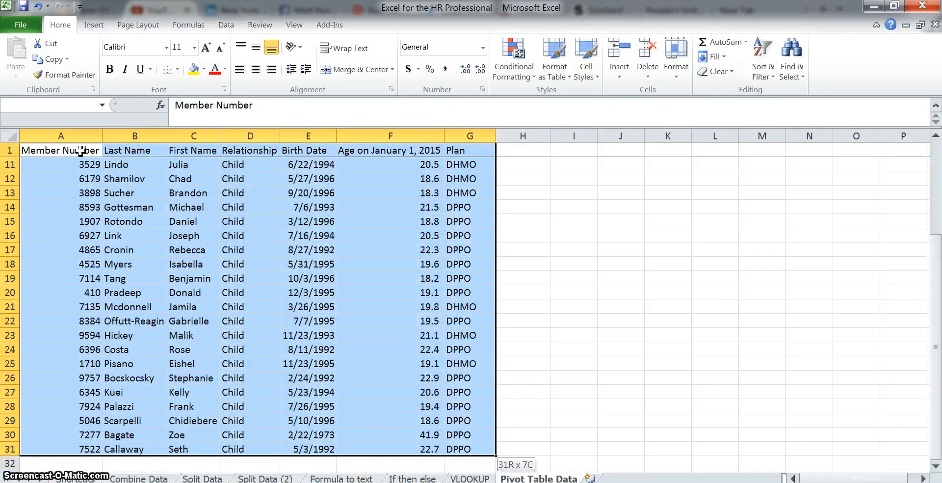
Step: Create a PivotTable from the range 'Pivot Table Data'!$A$1:$G$31 on a new worksheet
click(230, 25)
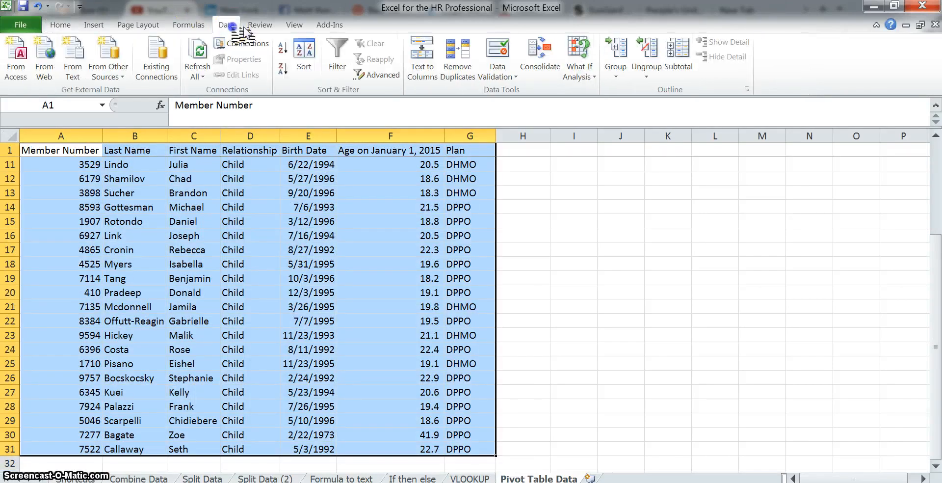
click(187, 25)
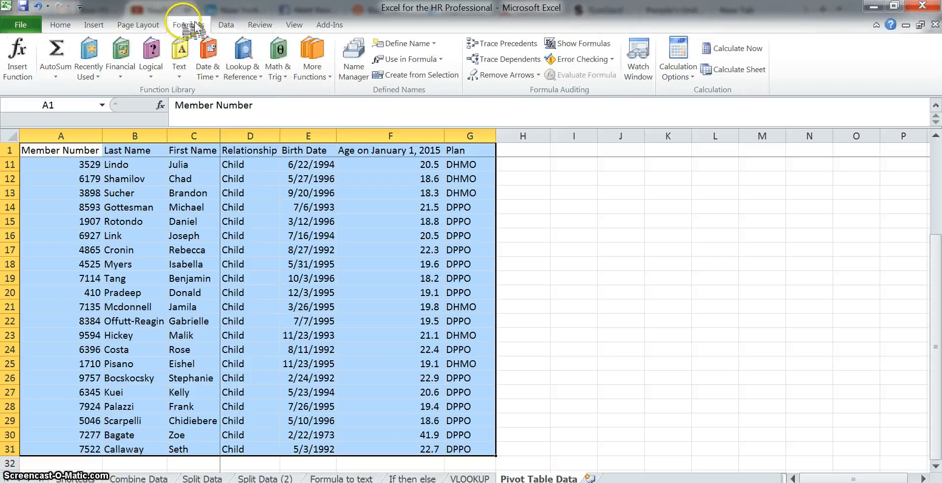
click(138, 25)
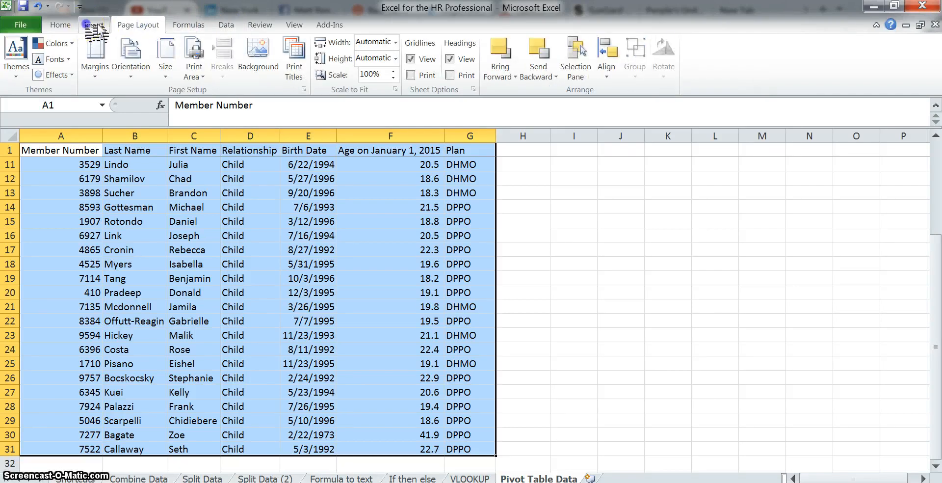
click(93, 26)
click(20, 75)
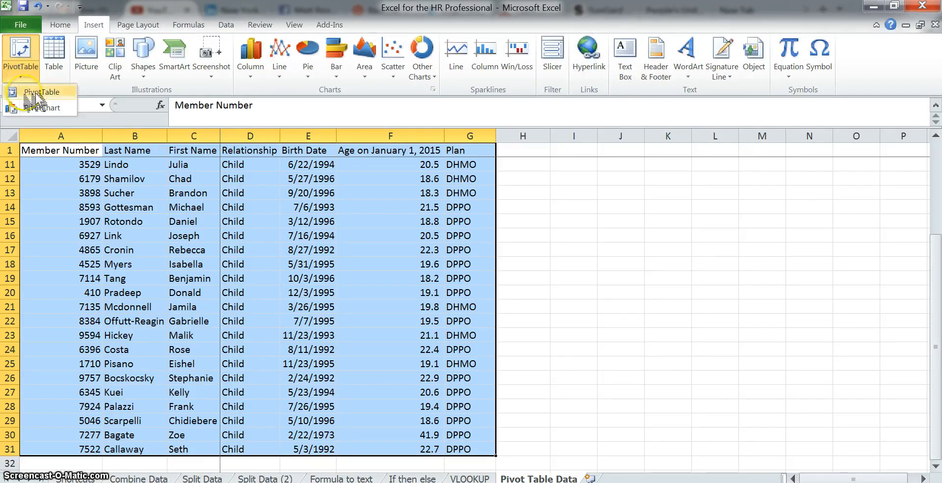
click(41, 92)
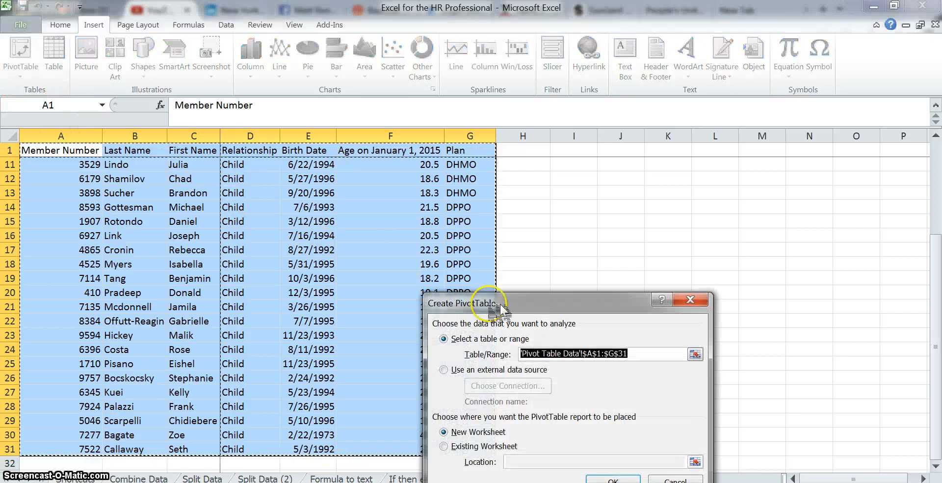
drag(550, 307, 565, 173)
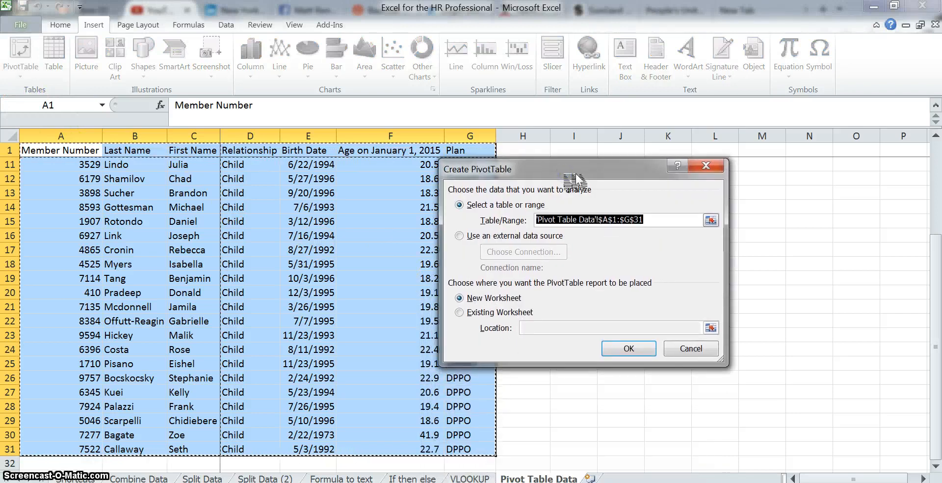
click(463, 298)
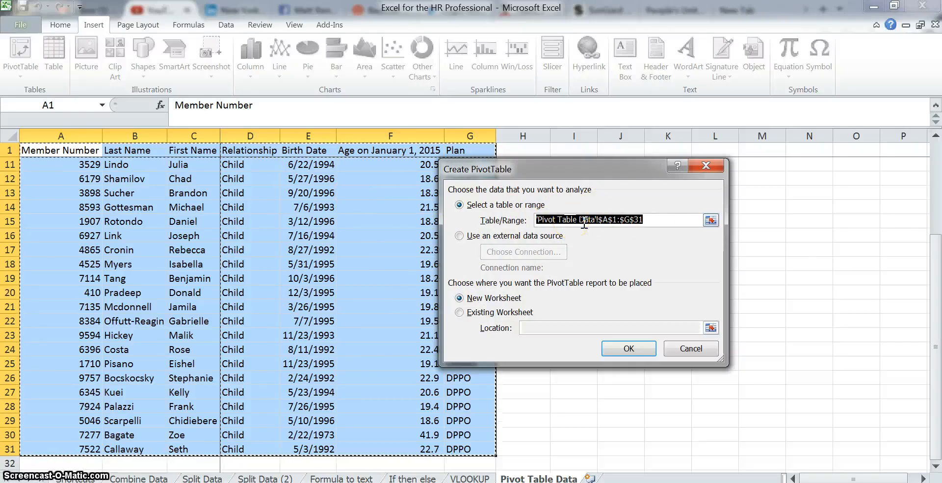
click(710, 220)
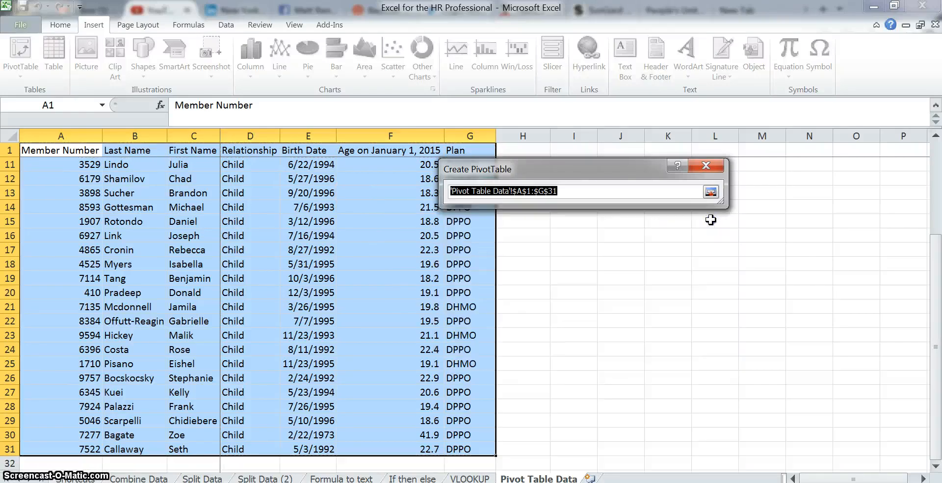
click(628, 209)
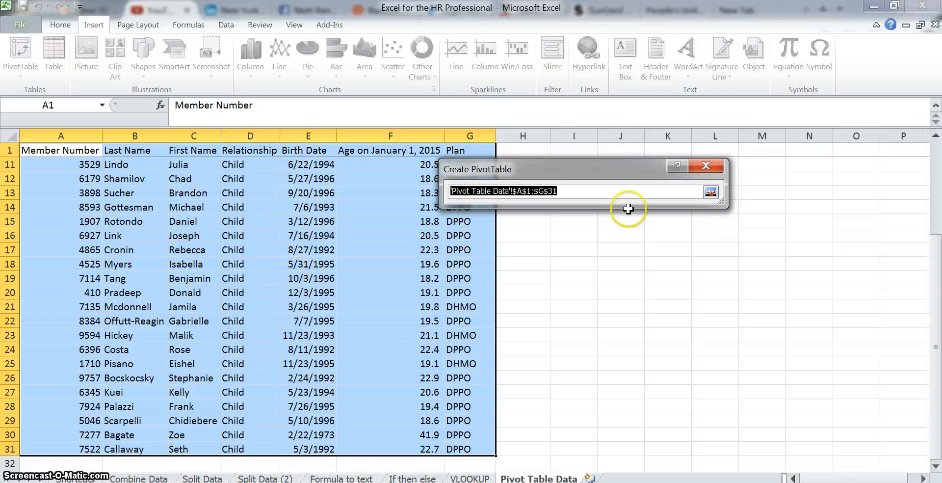
click(710, 191)
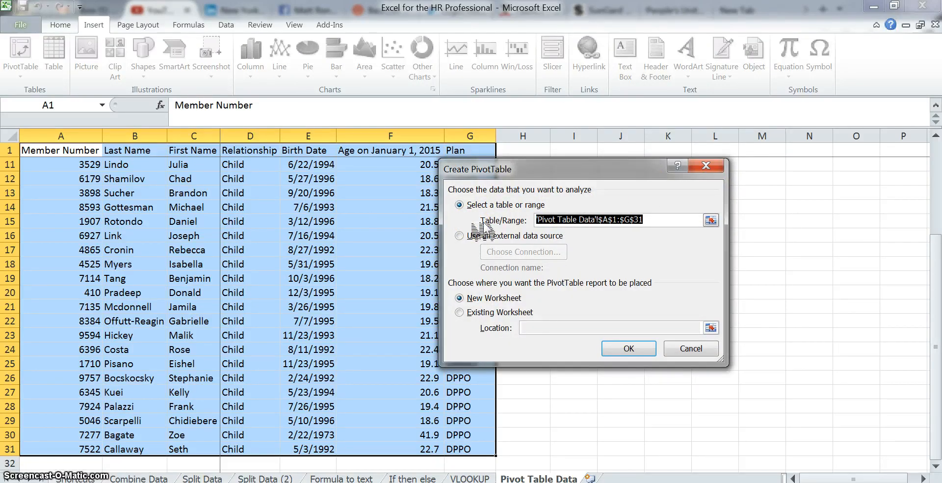
click(627, 209)
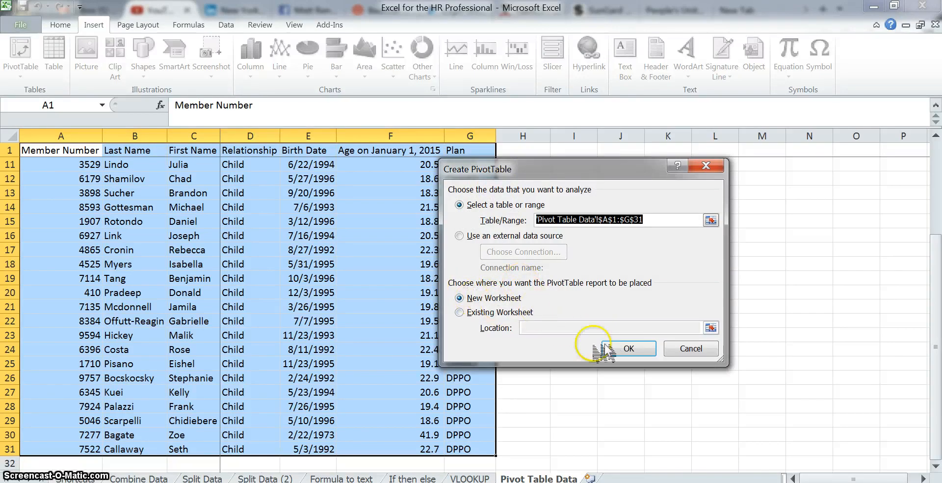
click(619, 348)
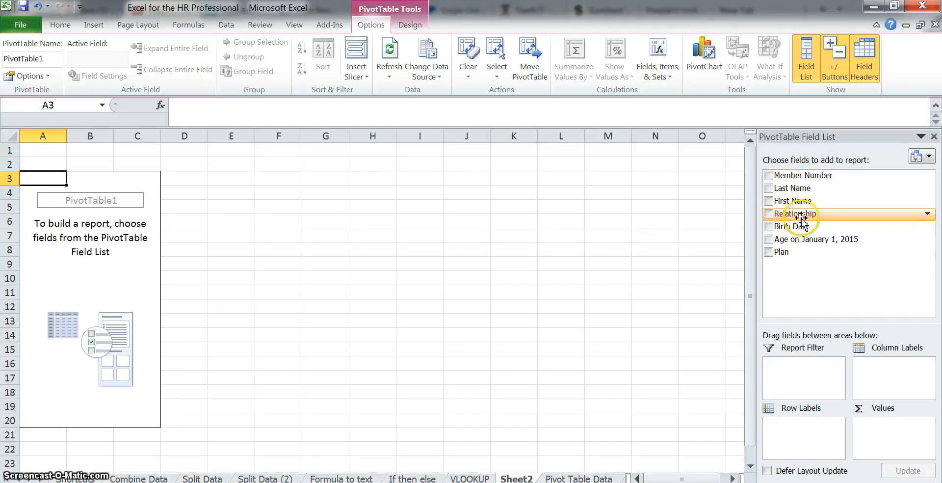
Step: Review the Relationship column in the Pivot Table Data sheet, and return to the empty PivotTable on Sheet2
drag(801, 219, 834, 274)
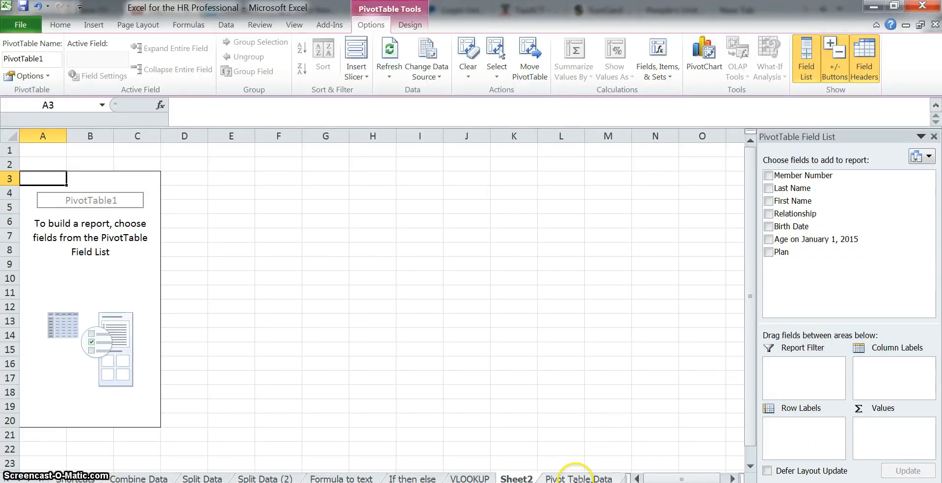
click(581, 478)
scroll(412, 324, up, 3)
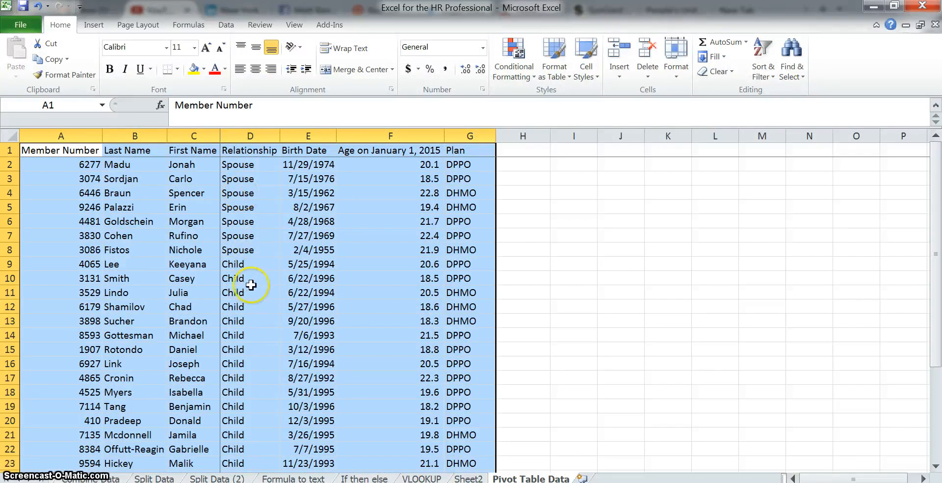
click(260, 189)
scroll(256, 253, down, 4)
scroll(252, 265, up, 4)
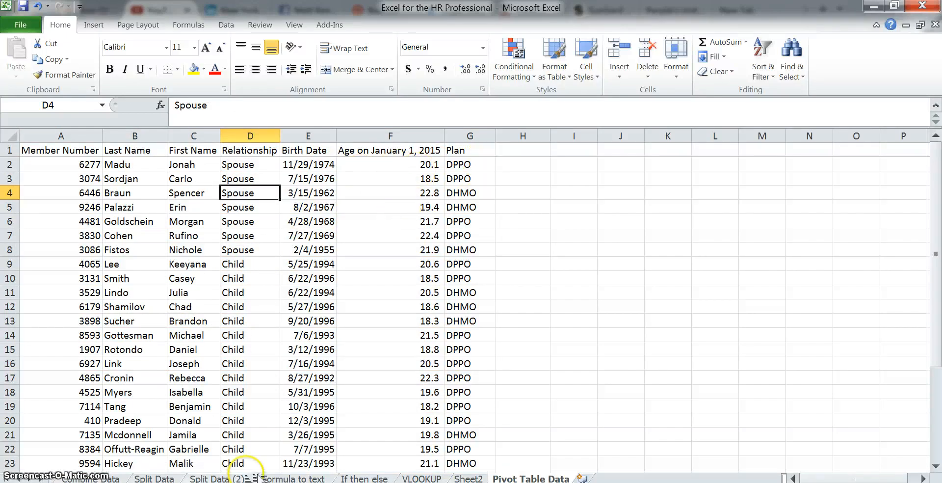
click(457, 474)
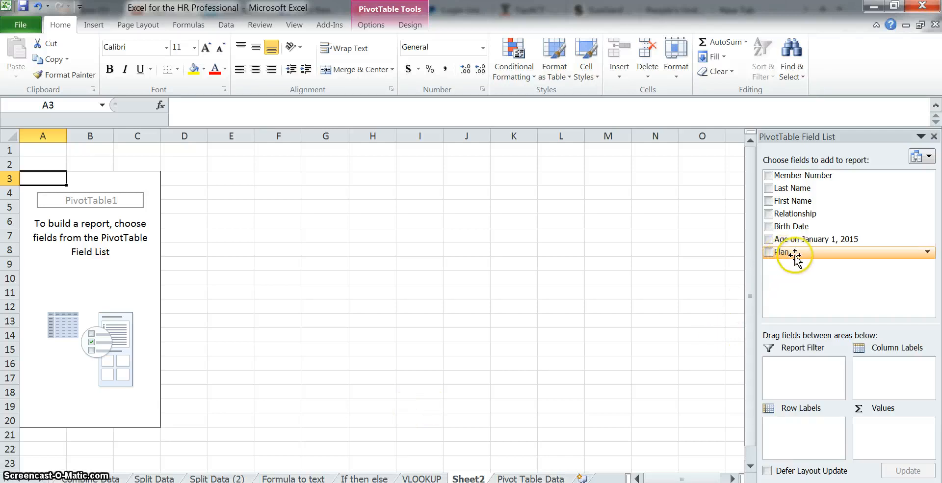
Step: Add the Plan field to the PivotTable as row labels and as a count in the values area
drag(787, 251, 801, 441)
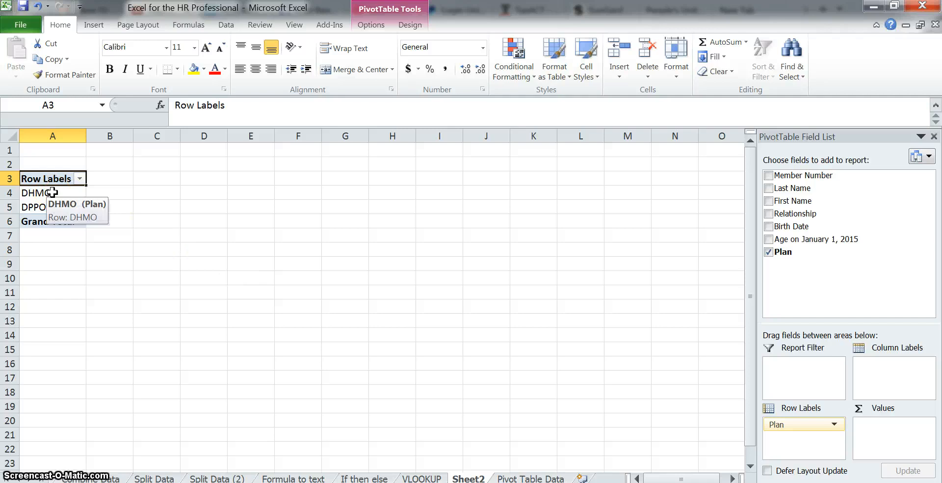
click(43, 213)
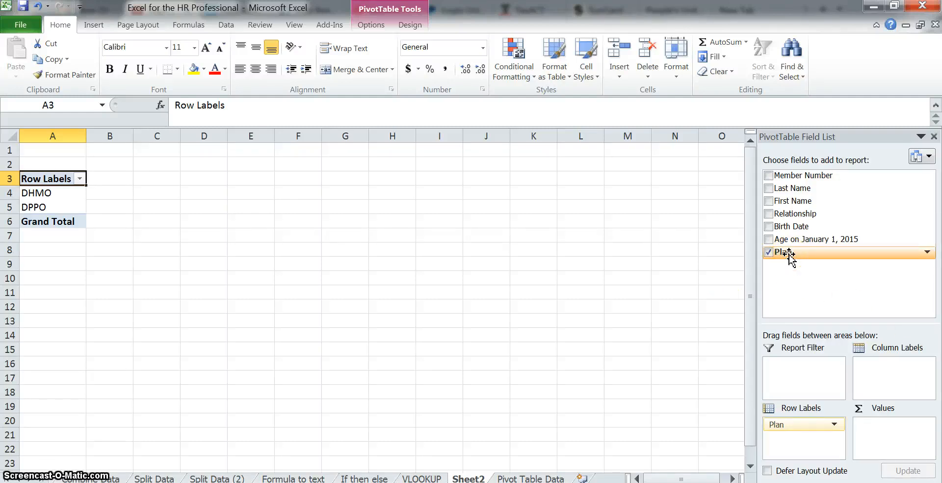
drag(784, 253, 908, 443)
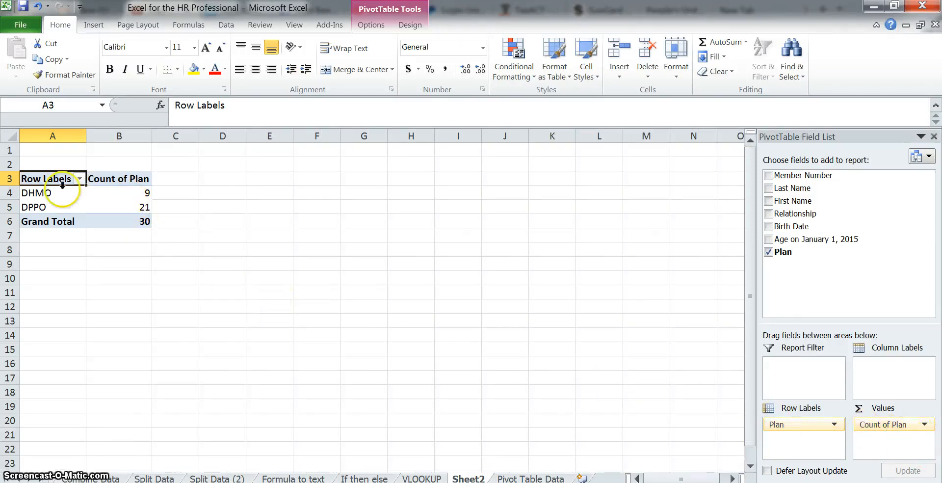
click(130, 192)
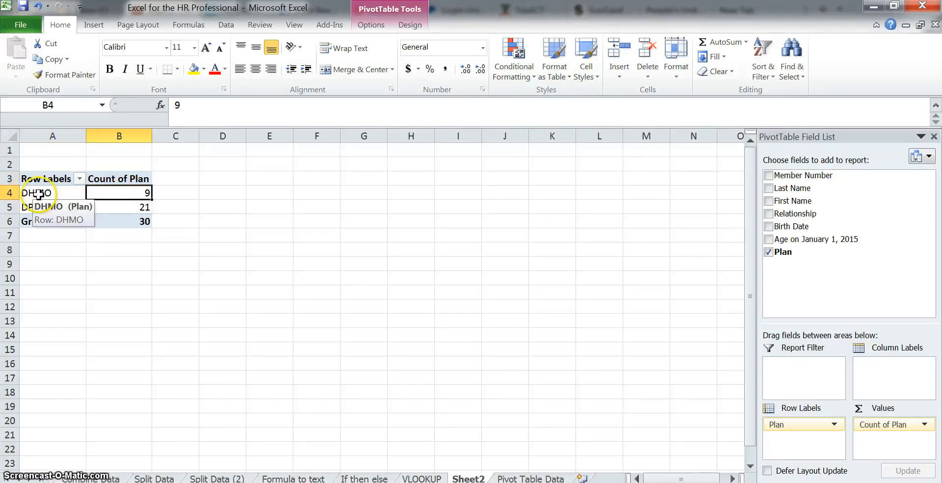
click(132, 206)
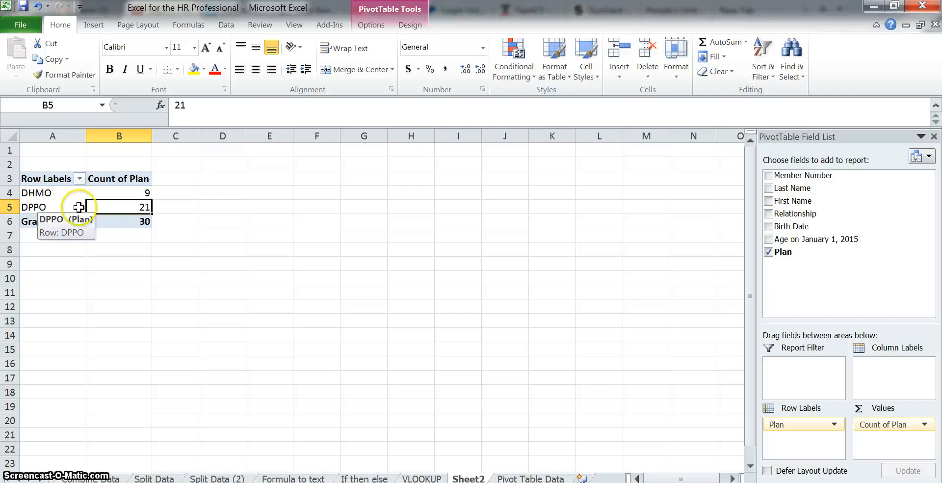
click(925, 424)
click(874, 411)
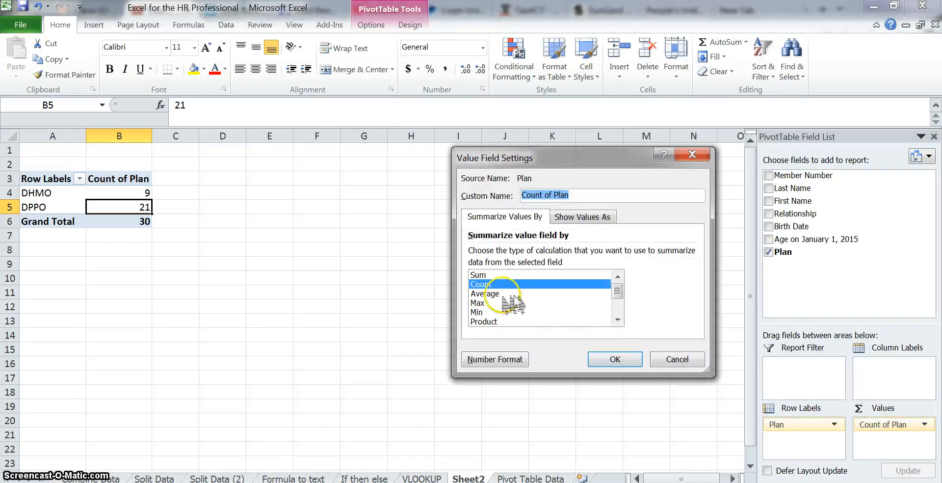
click(501, 283)
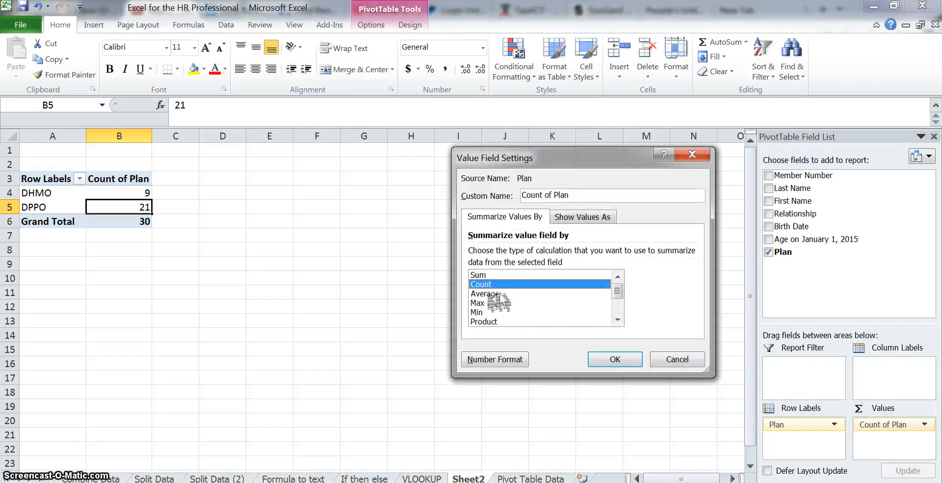
click(489, 294)
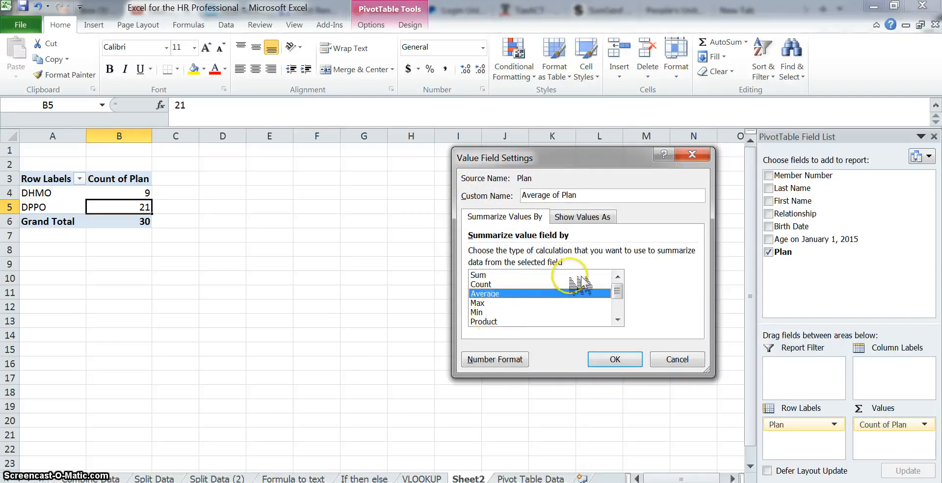
click(692, 363)
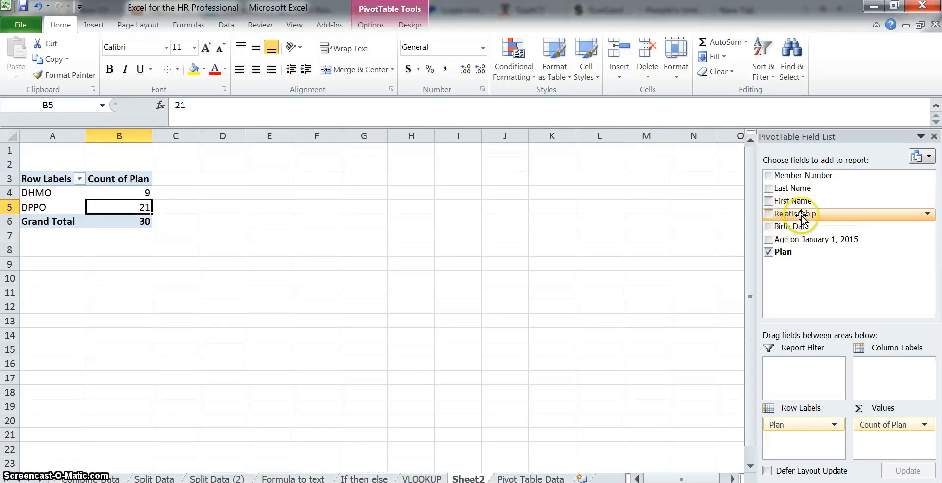
Step: Add the Relationship field to the PivotTable as column labels, narrow column B, and check the DHMO row's counts
drag(802, 216, 802, 247)
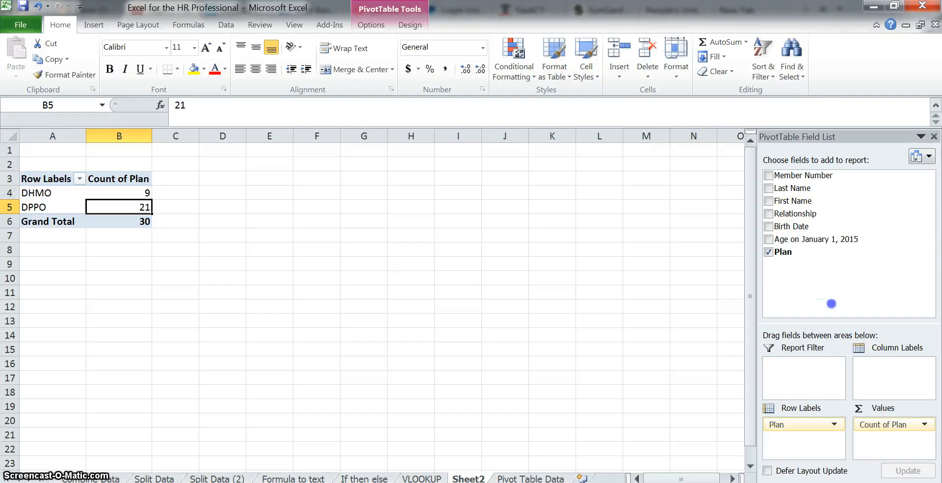
drag(905, 379, 904, 379)
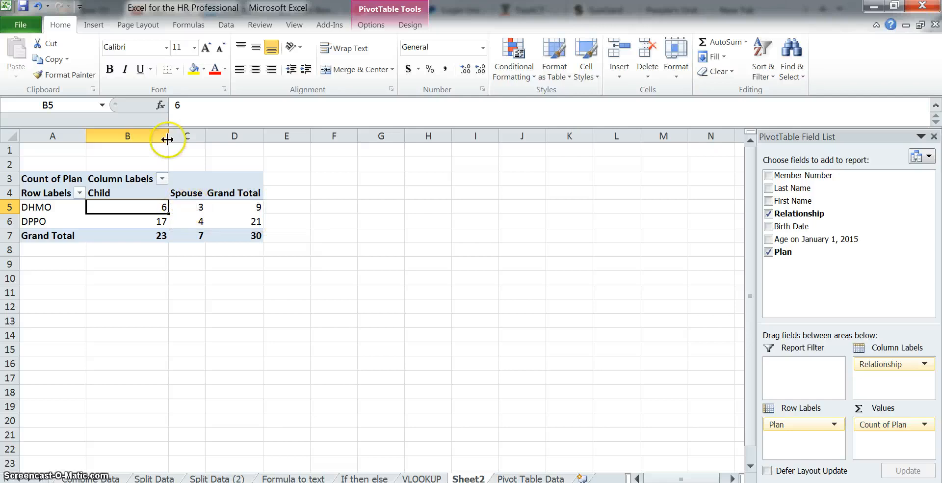
drag(153, 139, 130, 141)
click(116, 206)
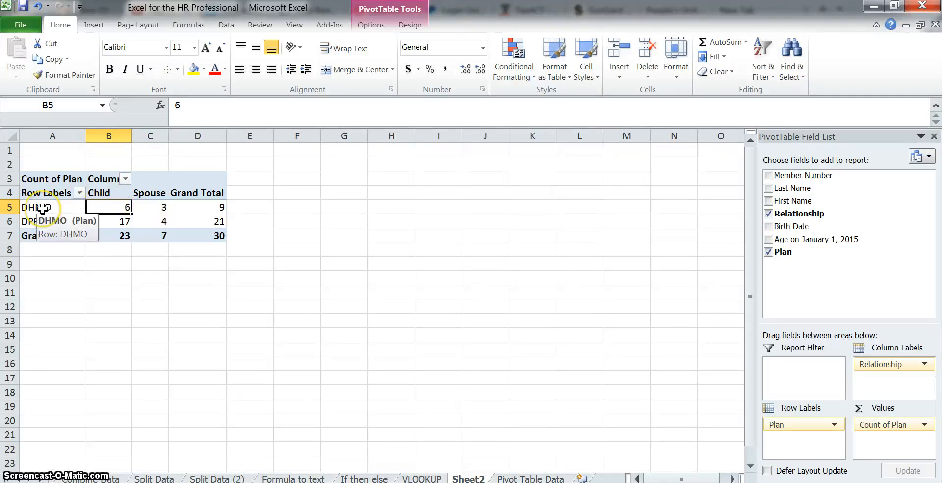
click(155, 206)
click(220, 205)
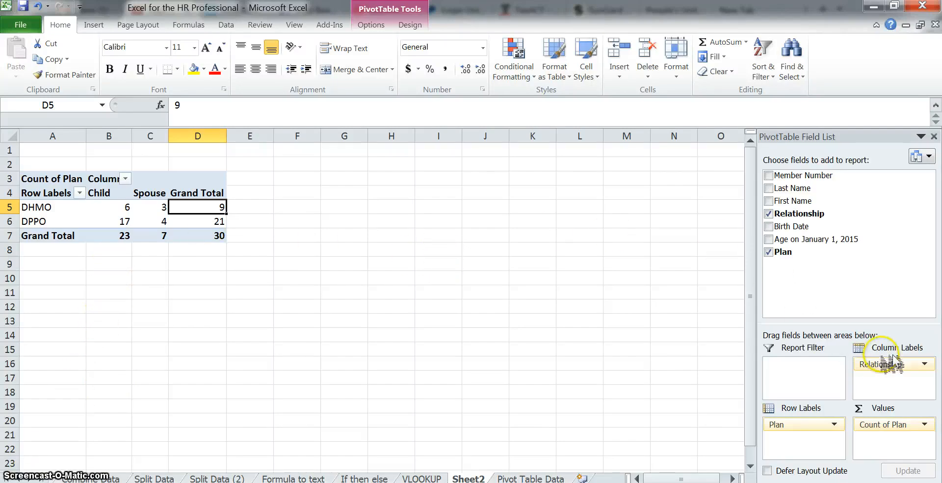
Step: Swap Relationship into the row labels and Plan into the columns, and reset the layout to Plan alone as row labels
drag(882, 364, 767, 424)
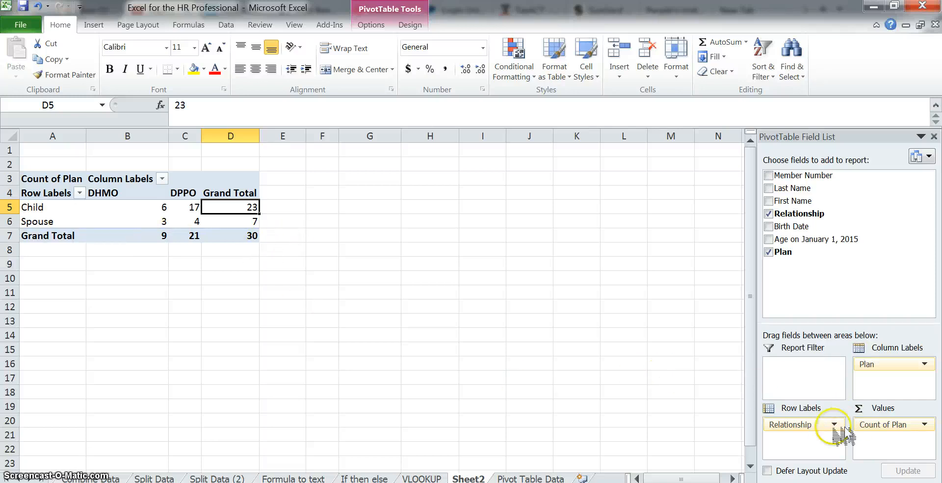
drag(844, 434, 809, 292)
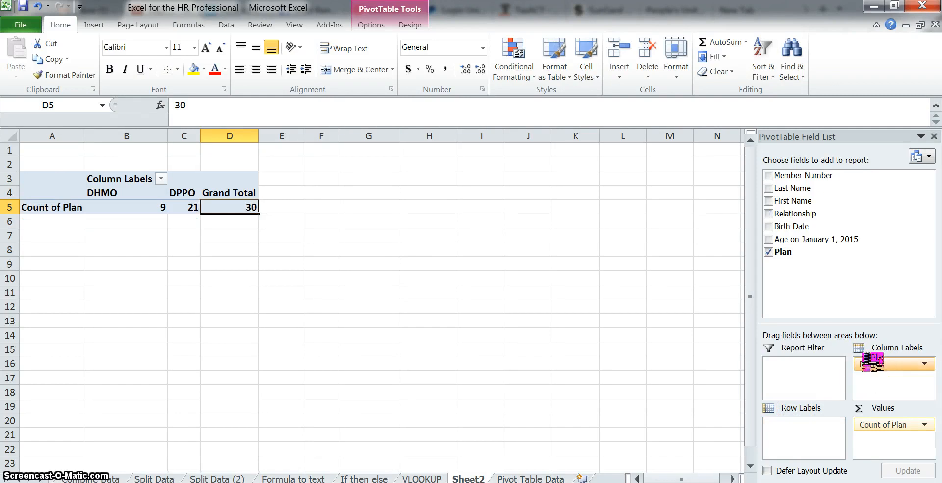
drag(869, 362, 837, 301)
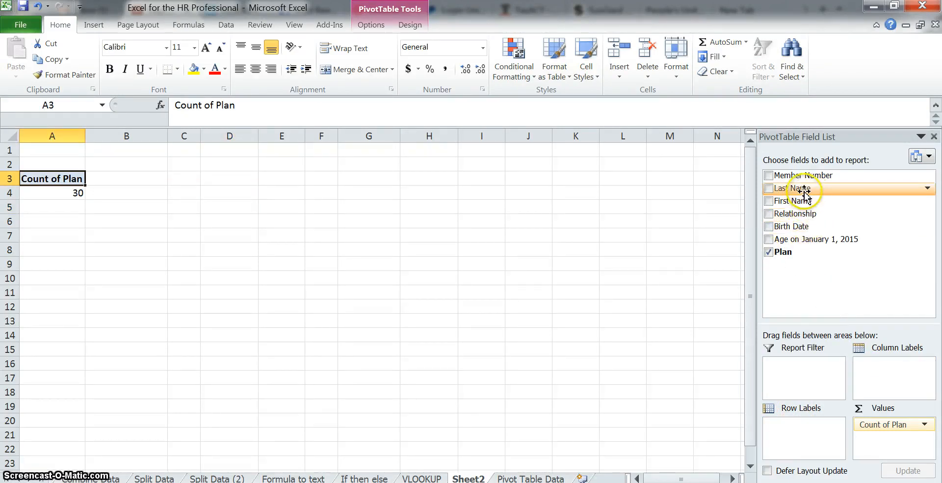
drag(781, 250, 812, 437)
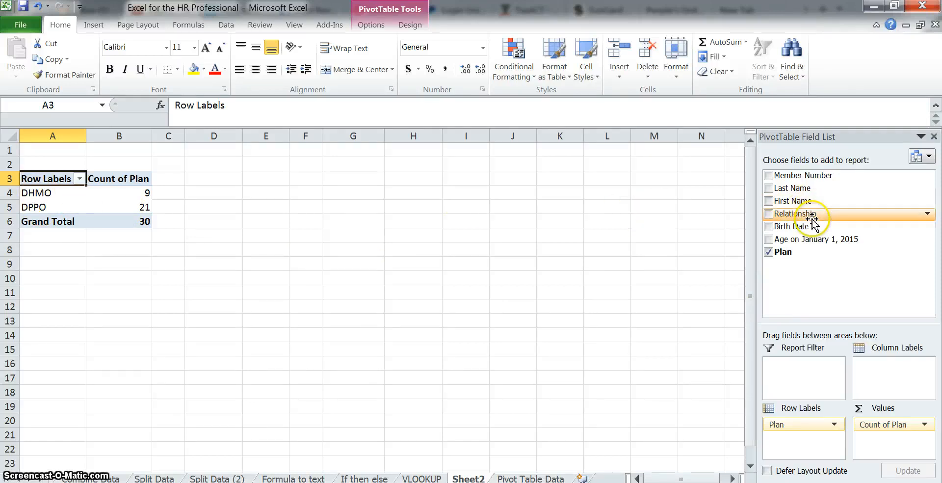
Step: Add Age on January 1, 2015 to the values as an Average in Number format with 1 decimal place, and check both plans' averages
drag(794, 241, 893, 447)
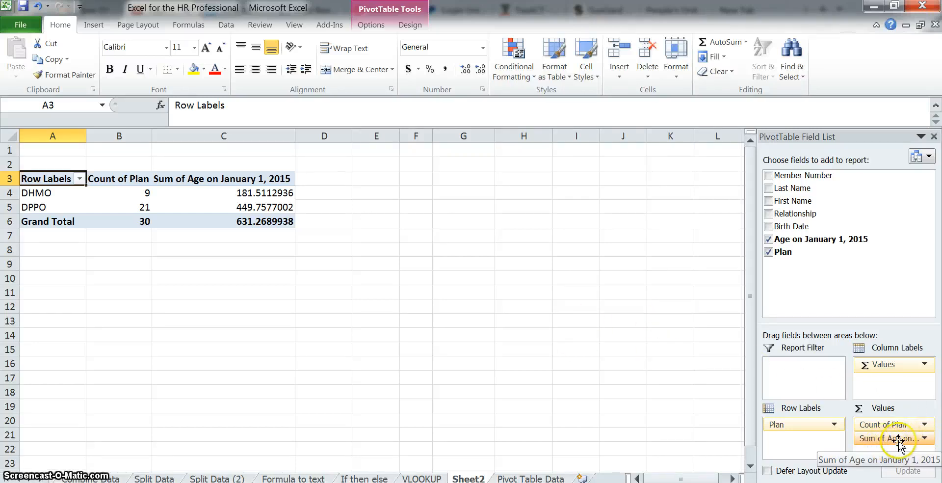
click(931, 442)
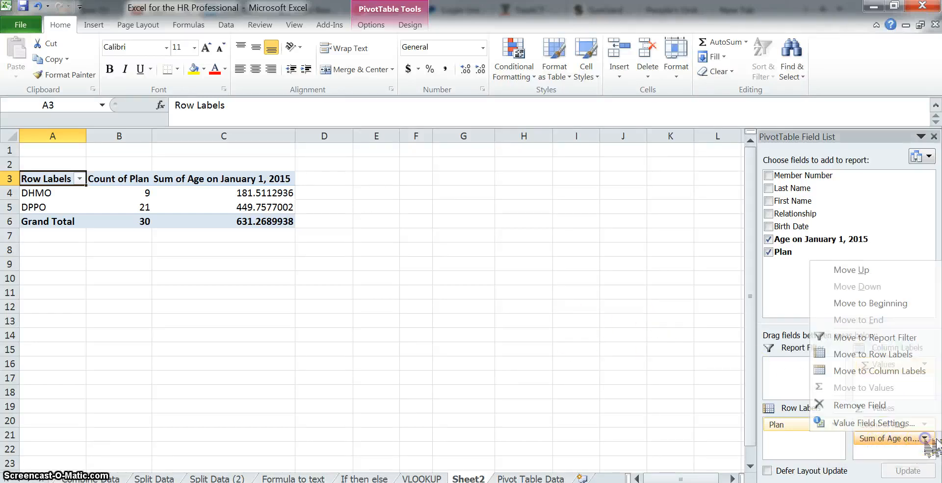
click(889, 422)
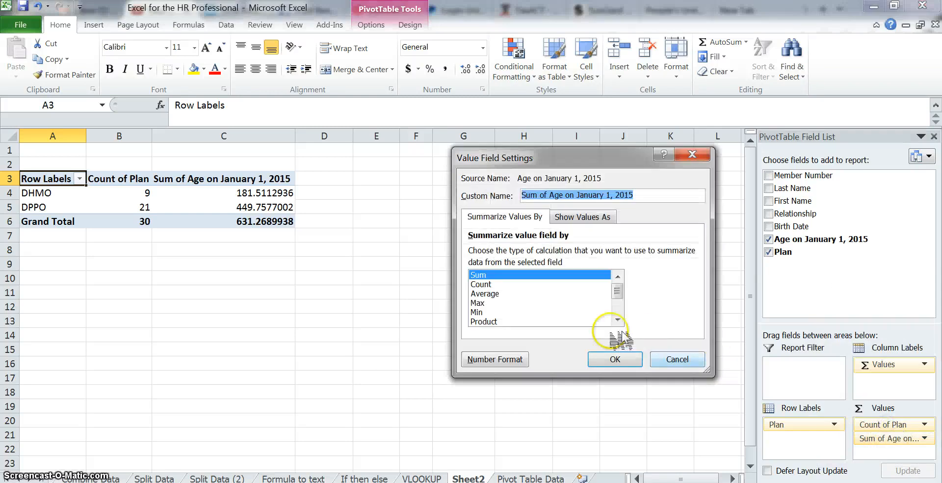
click(491, 293)
click(502, 361)
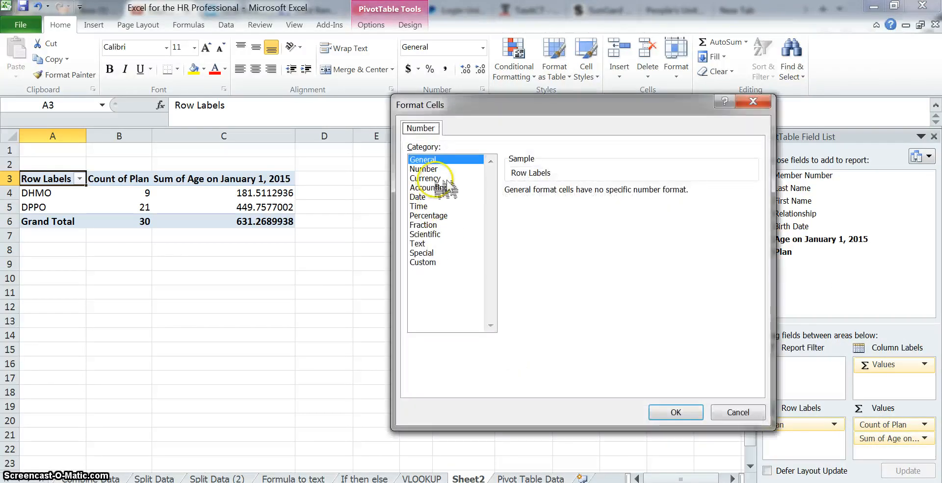
click(442, 169)
click(601, 195)
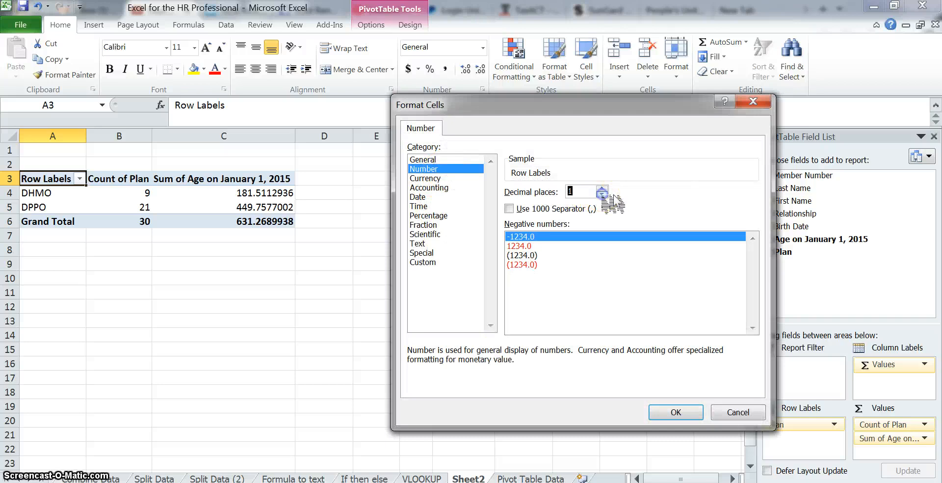
click(692, 414)
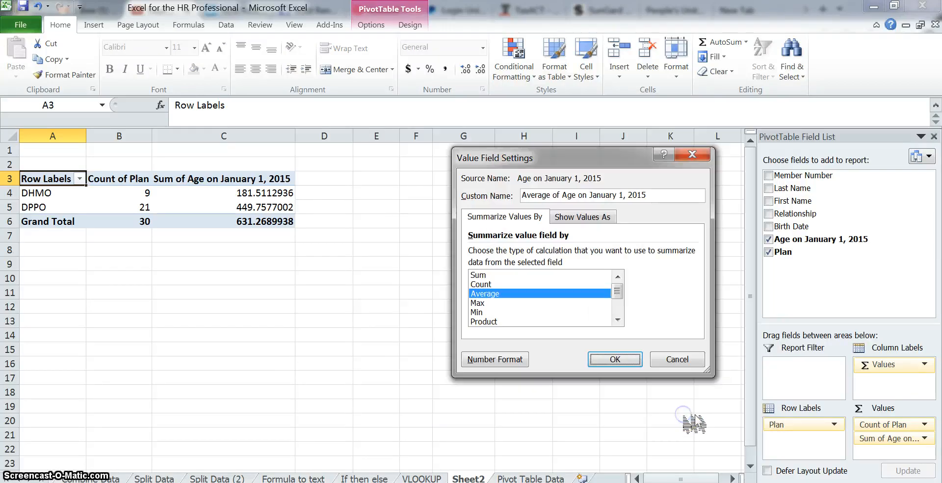
click(636, 368)
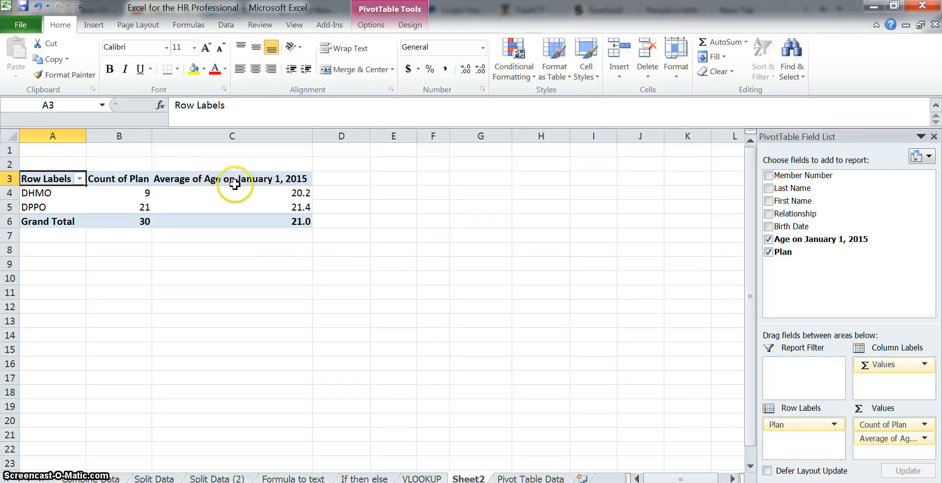
click(234, 192)
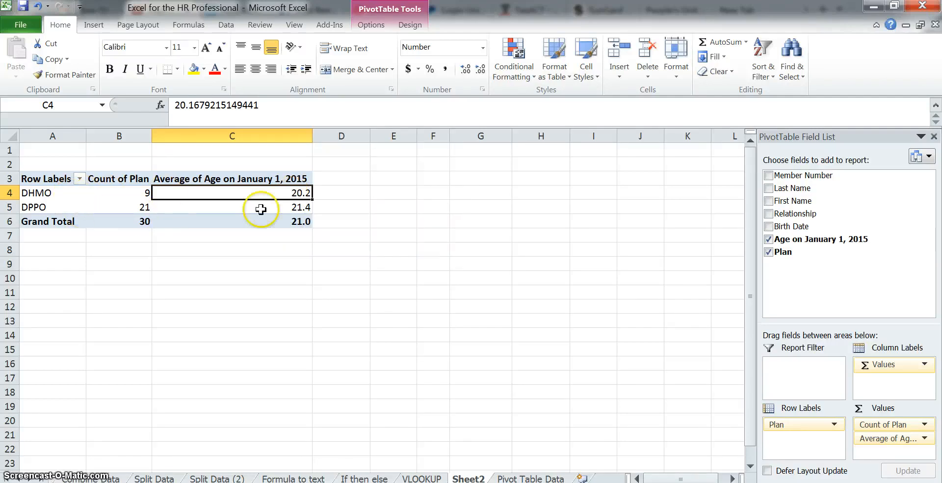
click(301, 208)
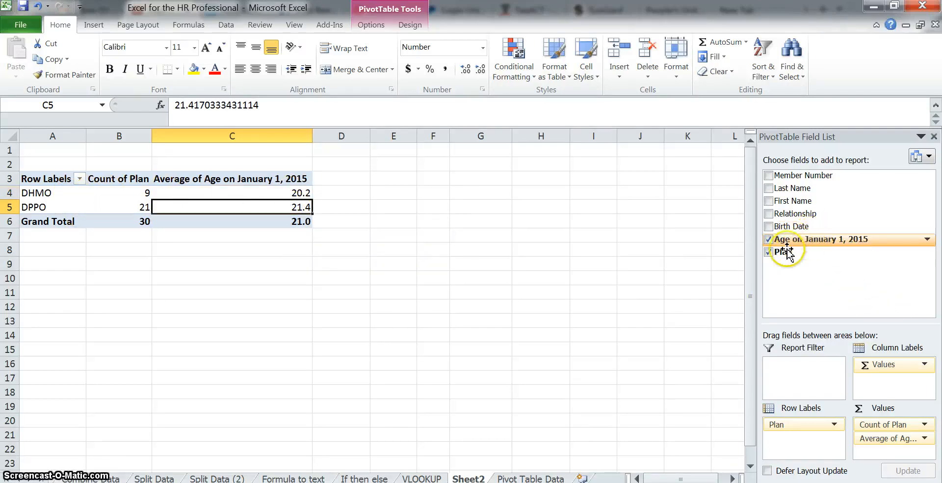
Step: Replace Plan with Relationship in the row labels, and check the plan count and average age for Child and Spouse
drag(782, 252, 756, 406)
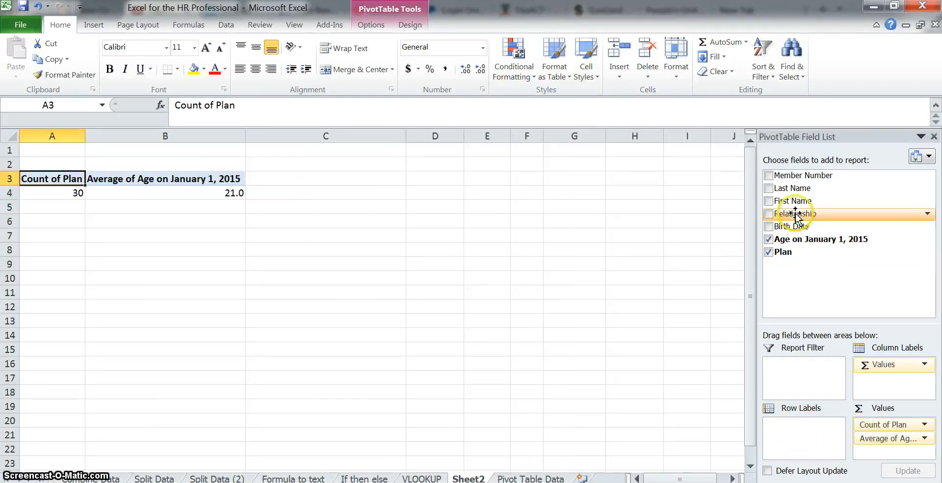
drag(794, 213, 805, 444)
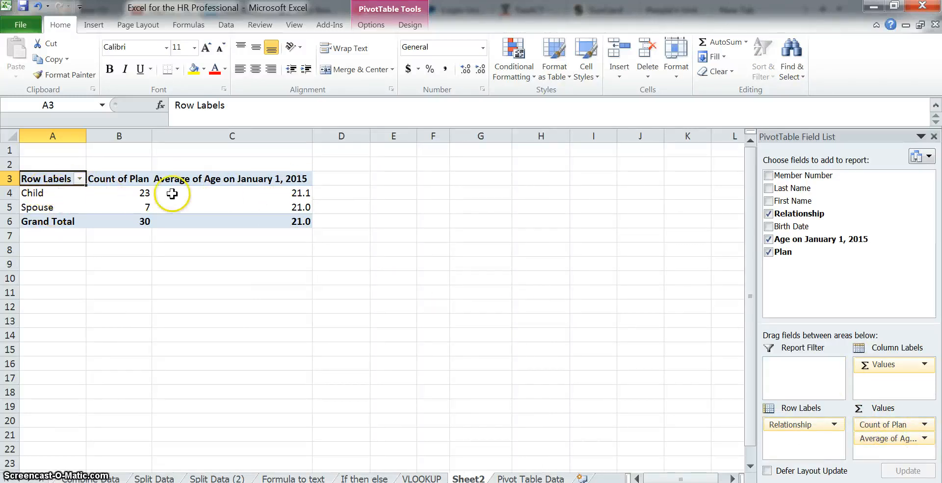
click(137, 193)
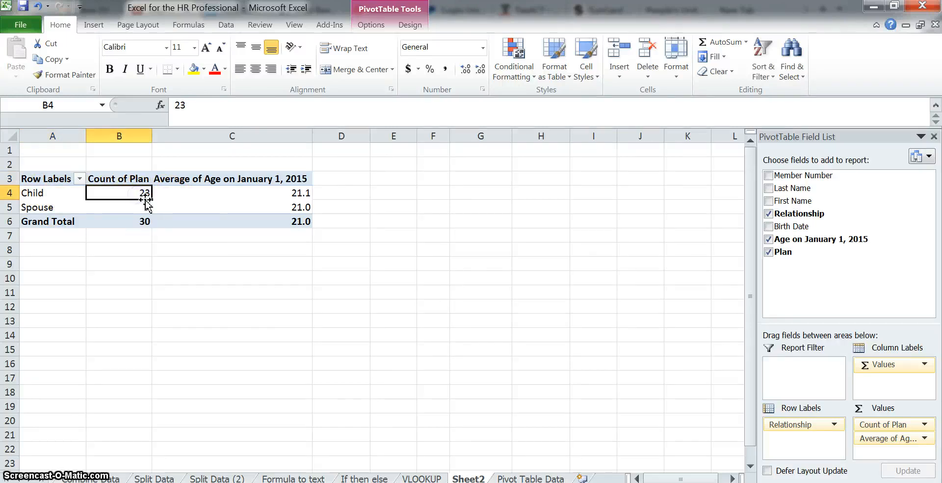
click(282, 193)
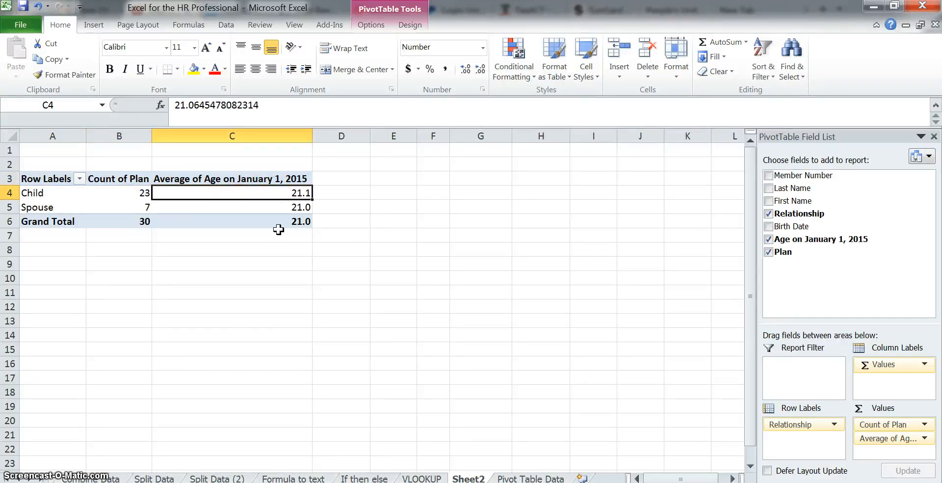
click(44, 206)
click(136, 208)
click(259, 210)
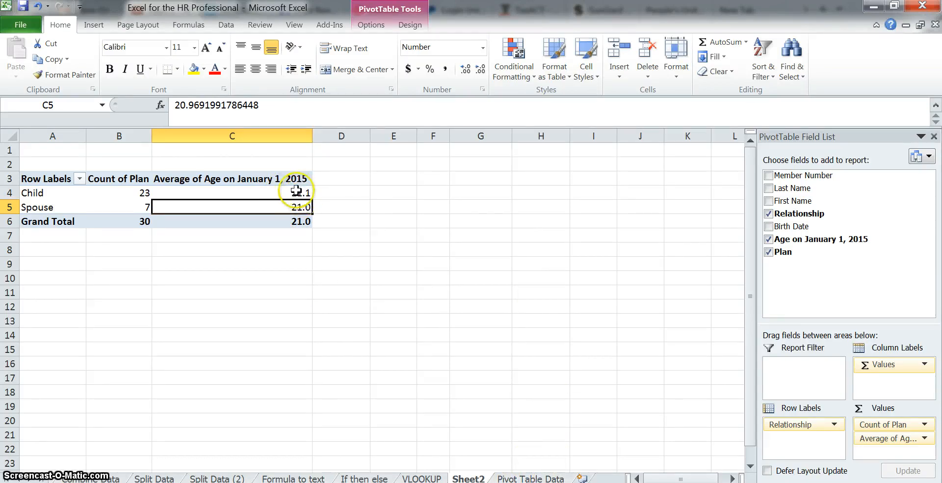
Step: Open the Pivot Table Data sheet and turn on filtering for header row 1
click(520, 477)
click(351, 279)
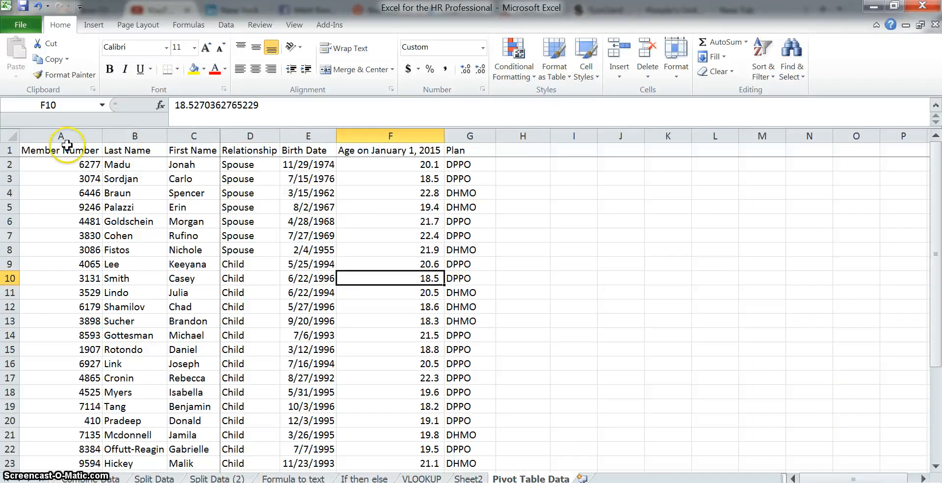
click(11, 150)
click(225, 24)
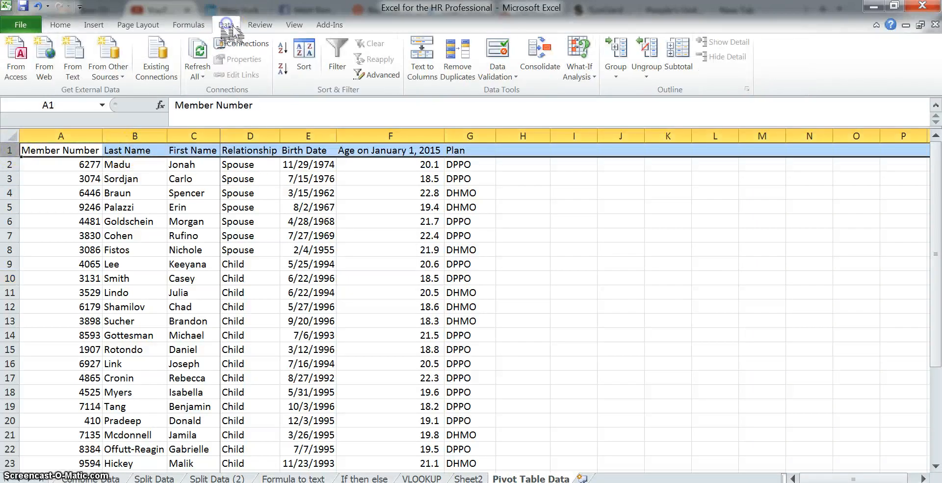
click(337, 57)
click(327, 209)
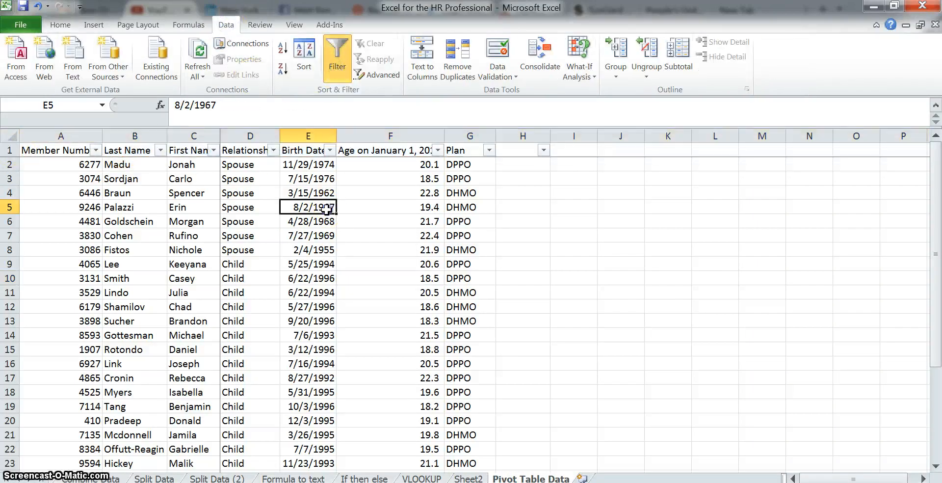
Step: Compare the Birth Date and Age on January 1, 2015 columns for the Spouse and Child rows in the source data
click(246, 164)
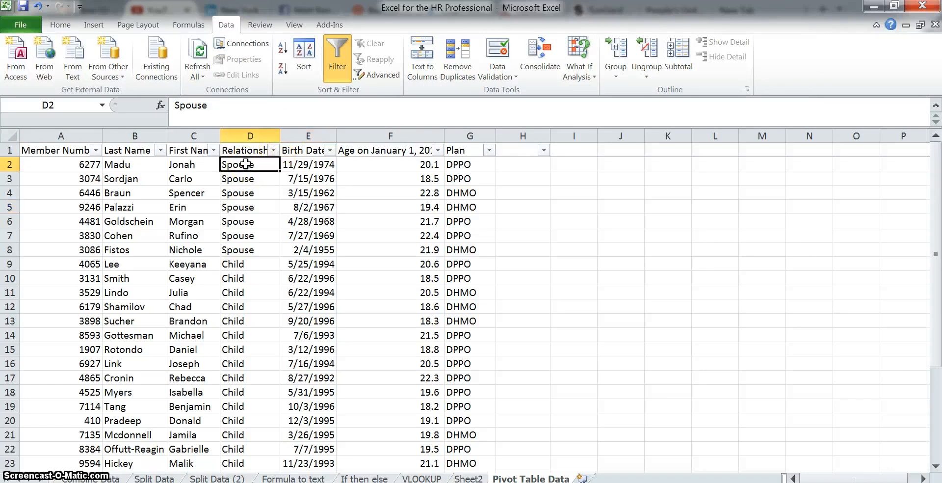
scroll(249, 274, down, 4)
scroll(248, 286, up, 4)
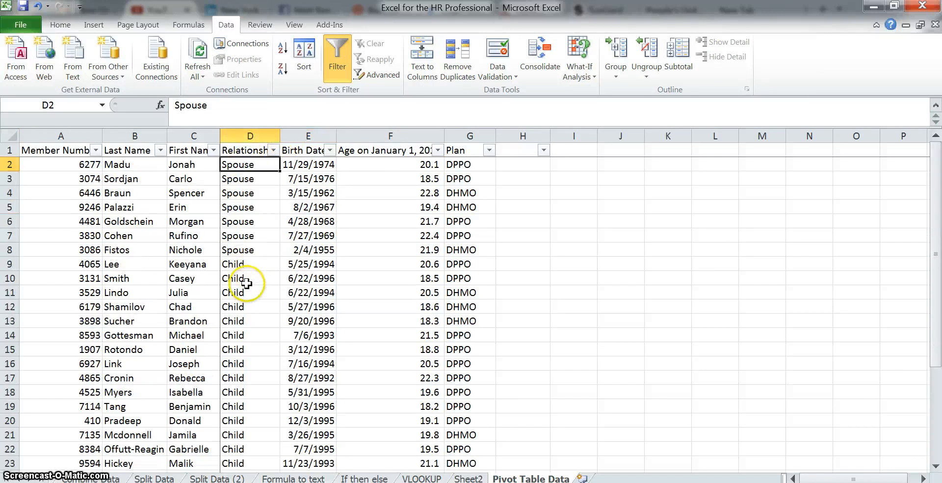
click(419, 168)
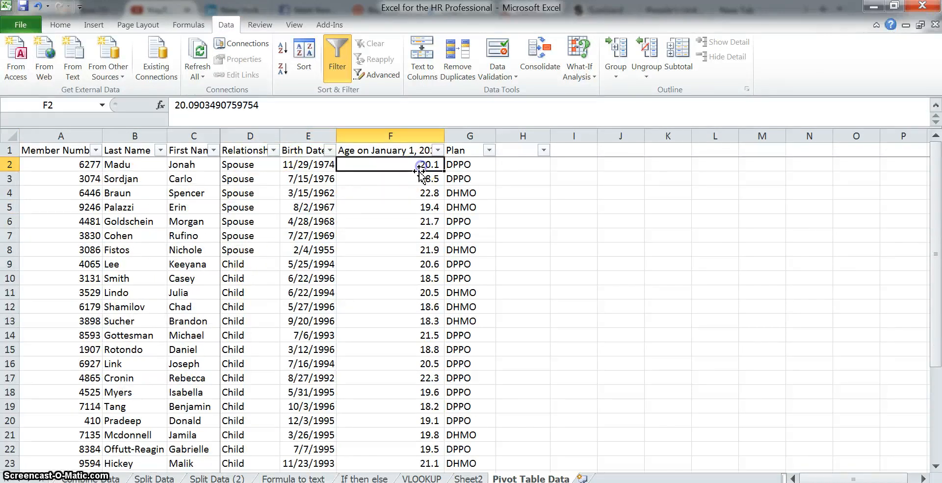
click(308, 166)
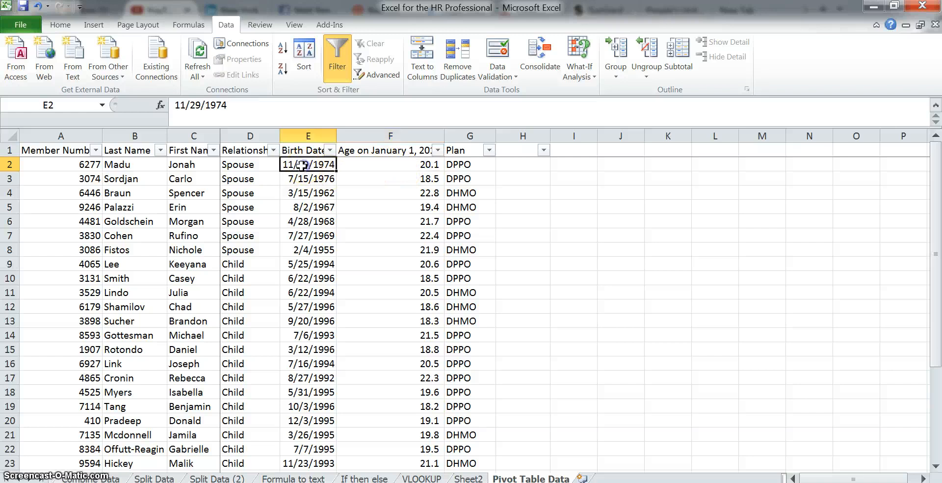
click(311, 178)
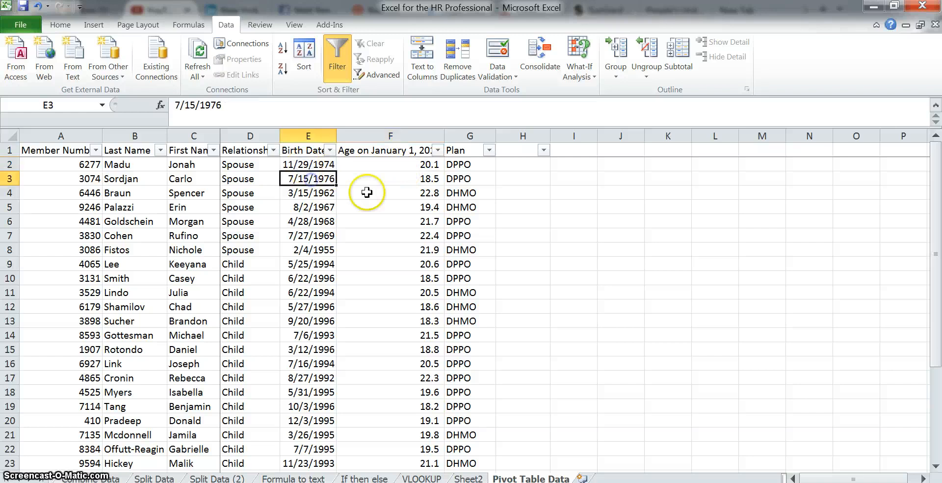
click(321, 193)
click(426, 222)
click(428, 275)
click(419, 317)
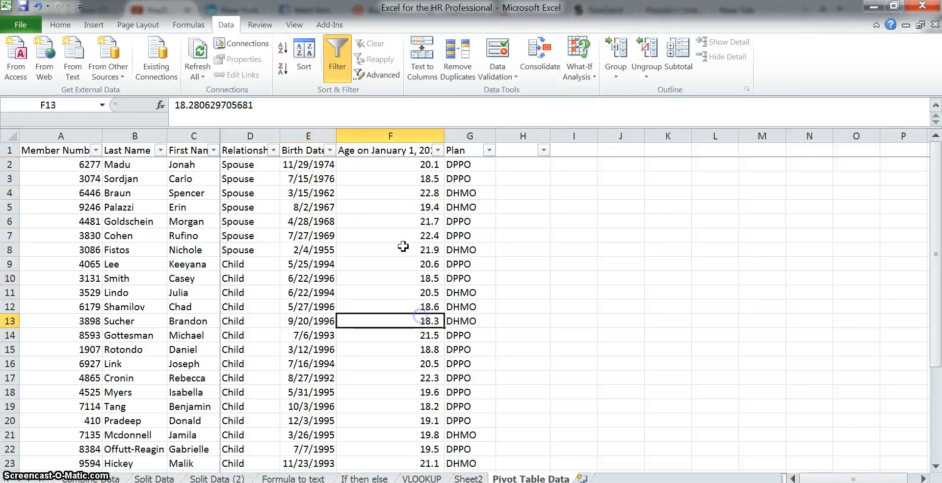
click(411, 173)
click(411, 165)
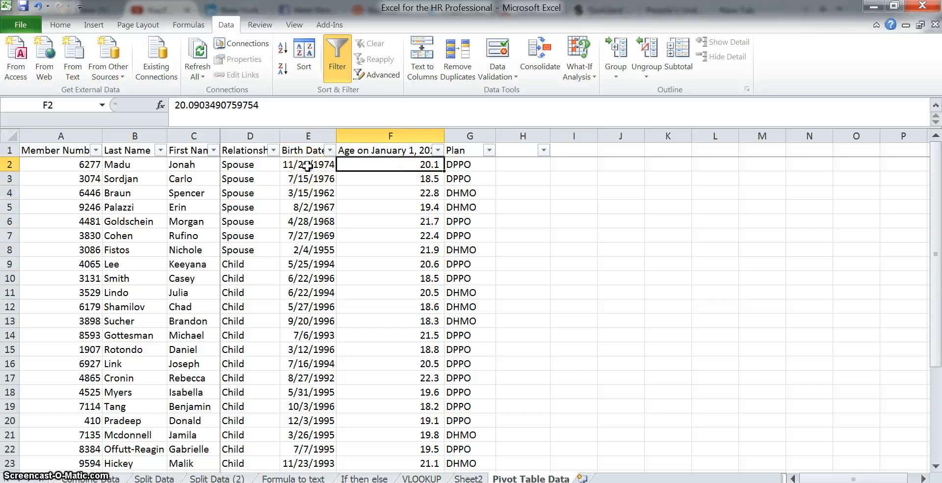
click(307, 166)
click(417, 166)
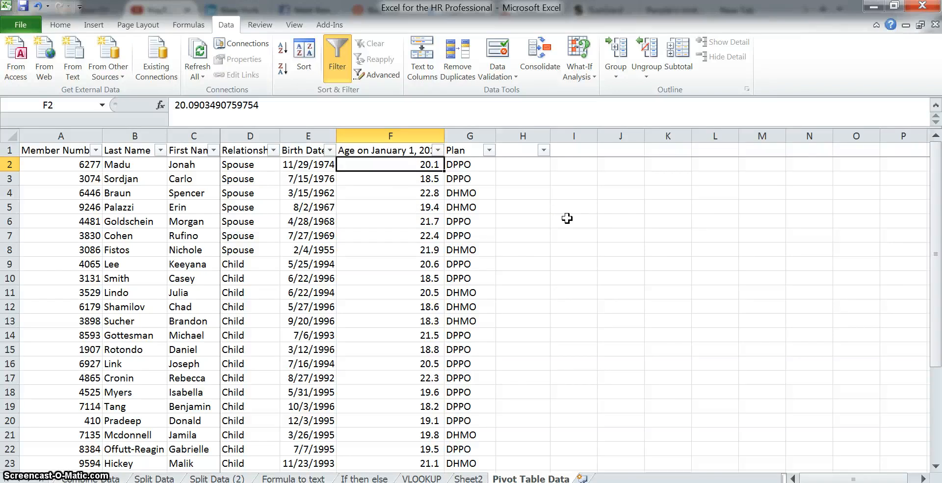
key(Up)
key(Down)
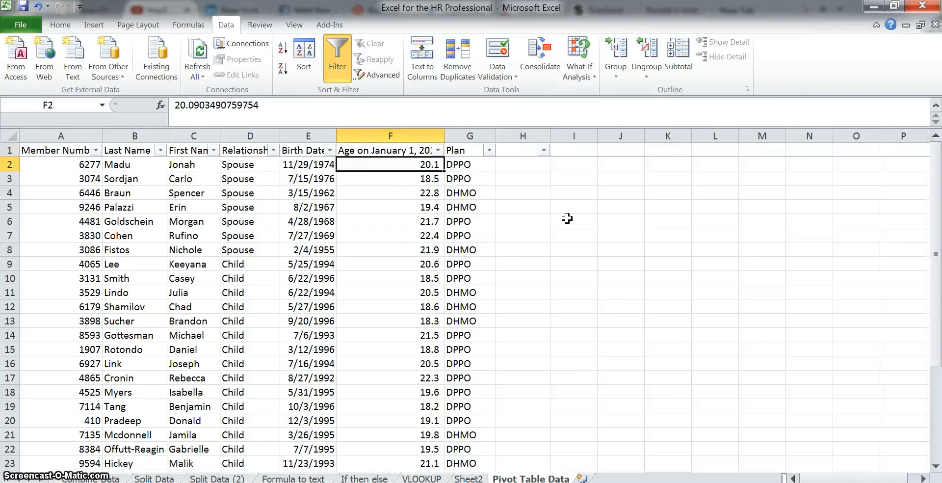
key(Up)
key(Down)
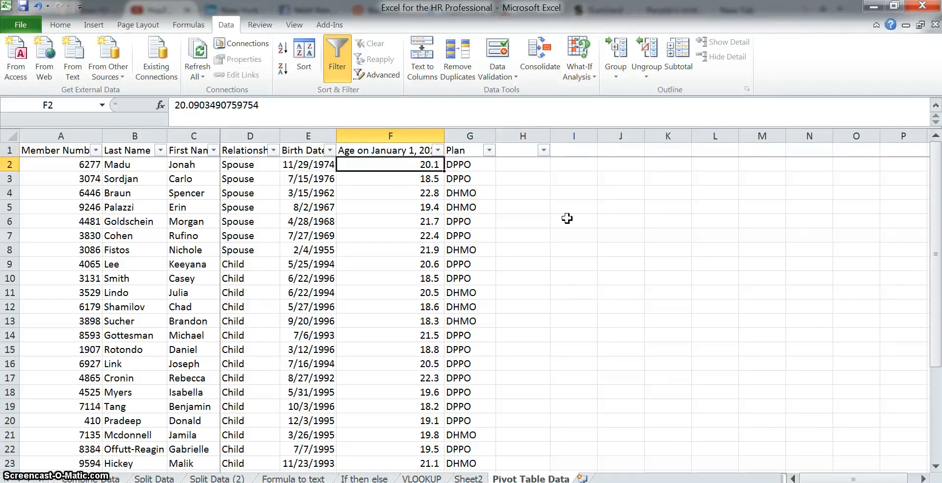
Step: Enter the date 1/1/2015 in the Age cell F2 to get its serial number
text(1/)
key(BackSpace)
key(BackSpace)
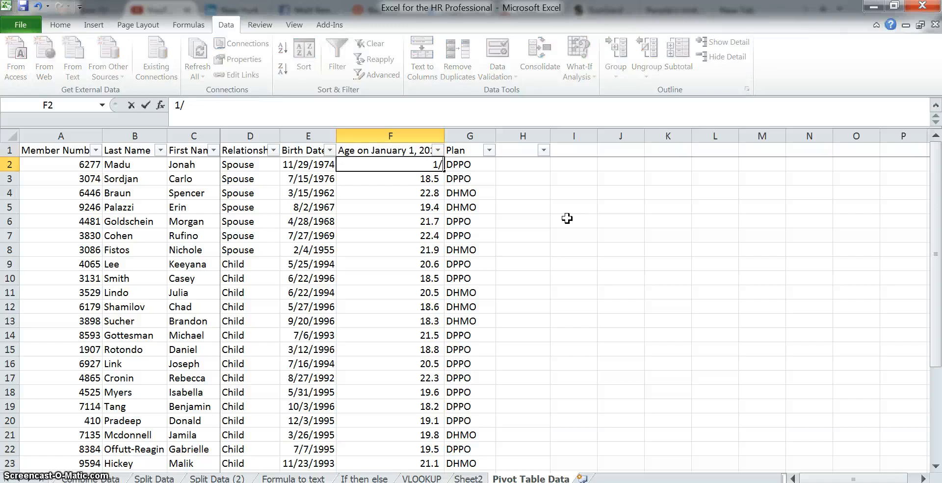
text(1/2015)
key(Return)
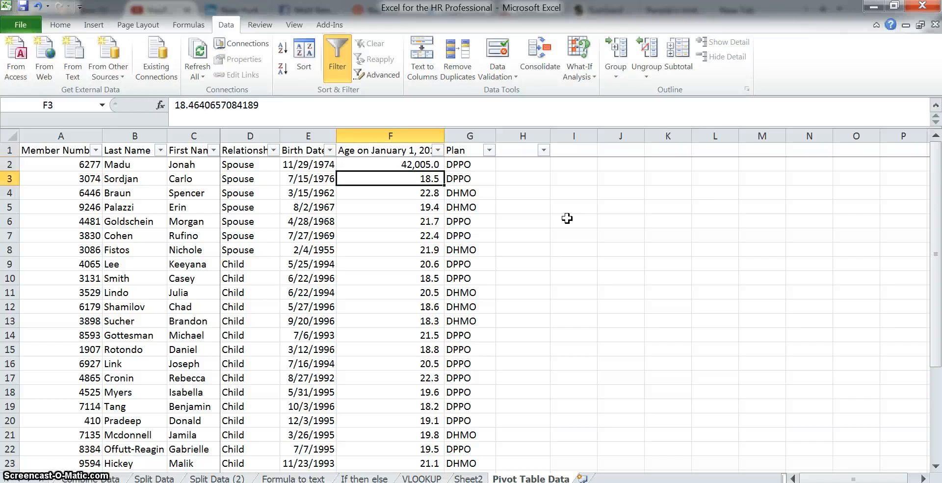
key(Up)
click(427, 163)
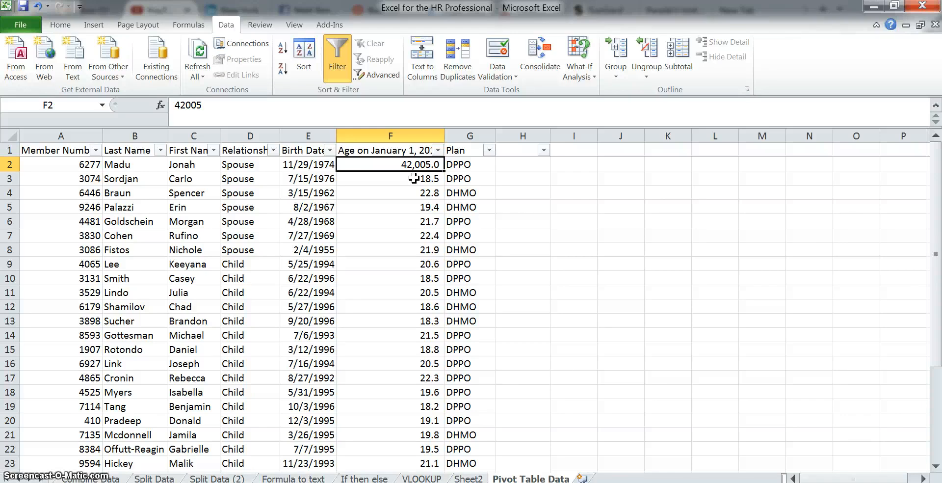
Step: Turn cell F2 into the age formula =(42005-E2)/365.25
text(=)
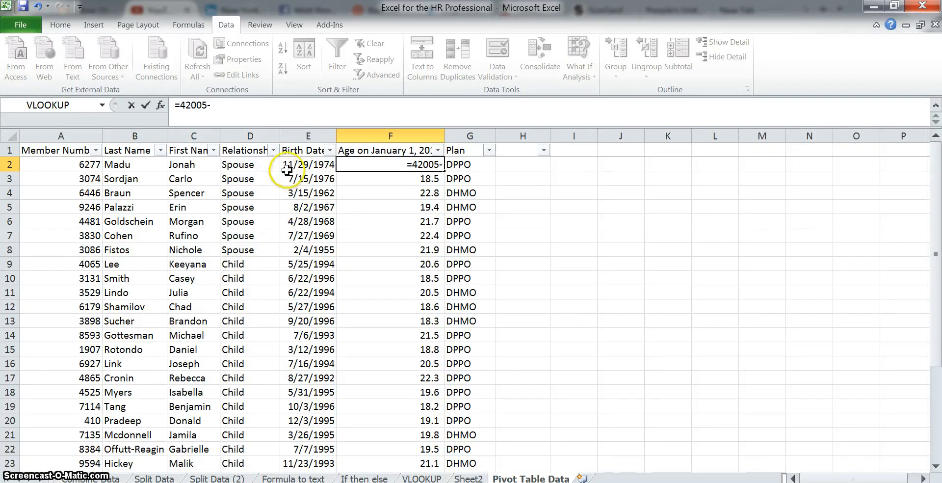
click(305, 165)
key(Return)
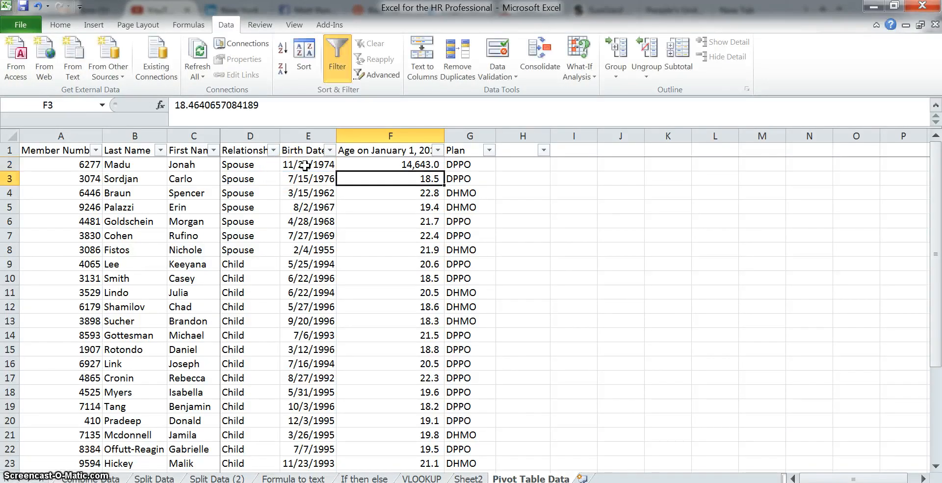
key(Up)
key(F2)
text((42005-E2)/)
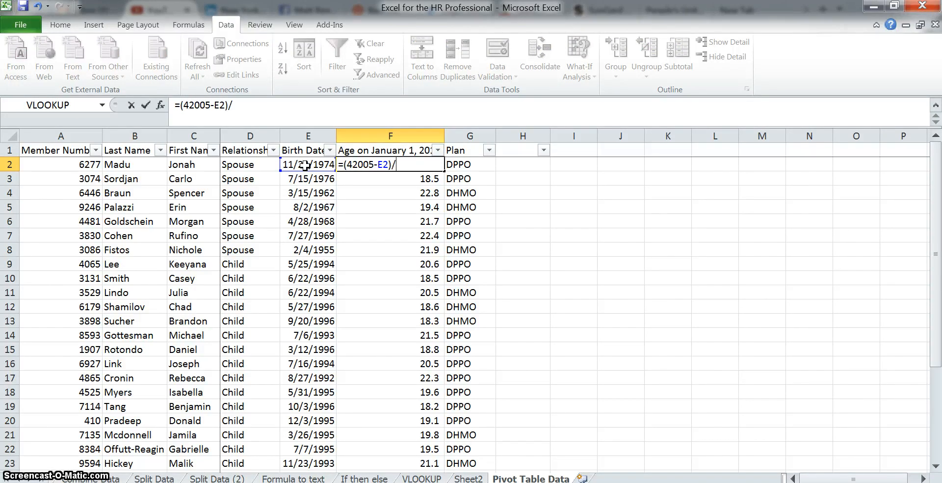
text(365.25)
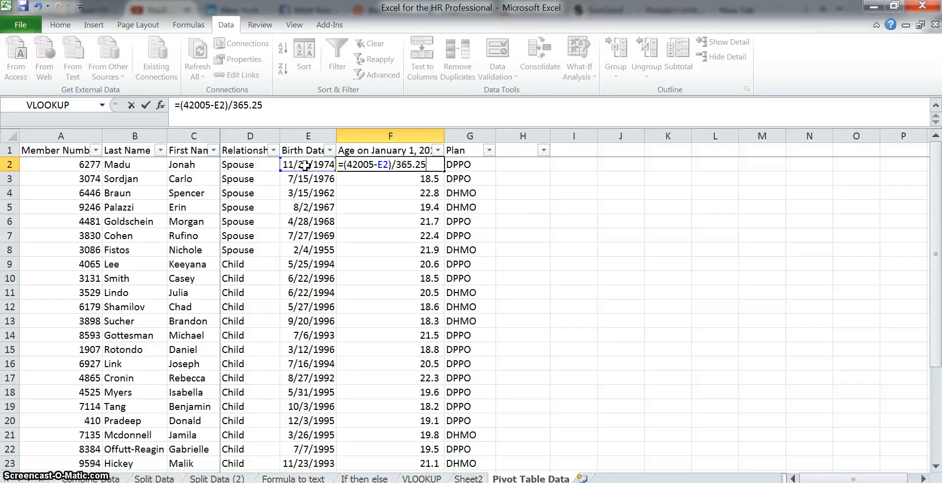
key(Return)
key(Up)
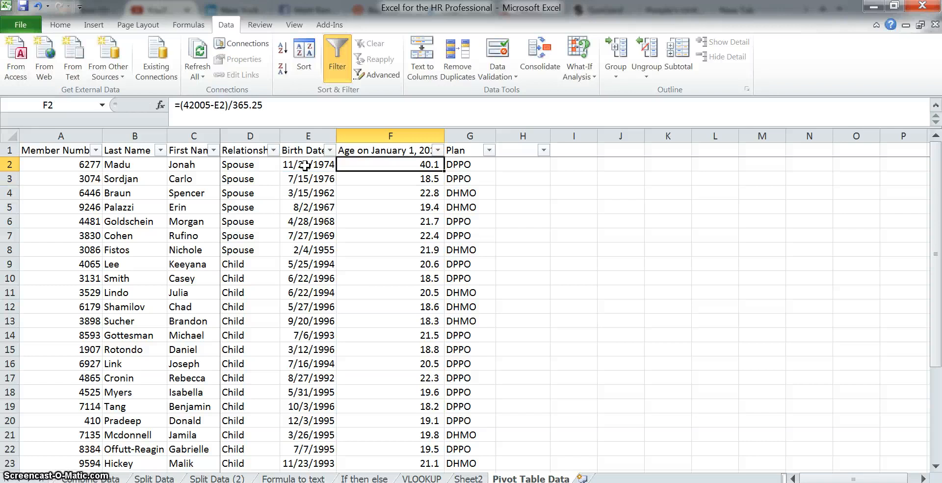
Step: Copy the age formula from F2 down to F3:F31 and check the recalculated spouse ages
key(ctrl+c)
key(Down)
key(ctrl+shift+Down)
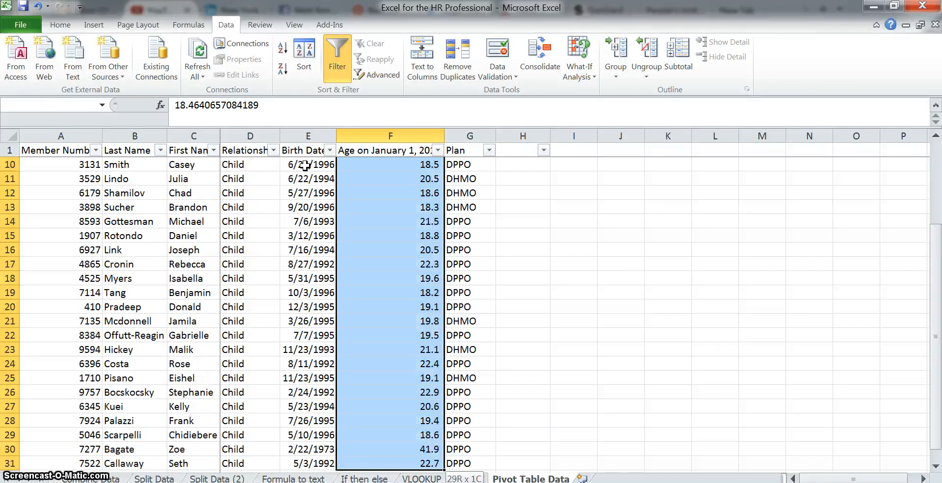
key(ctrl+v)
key(Up)
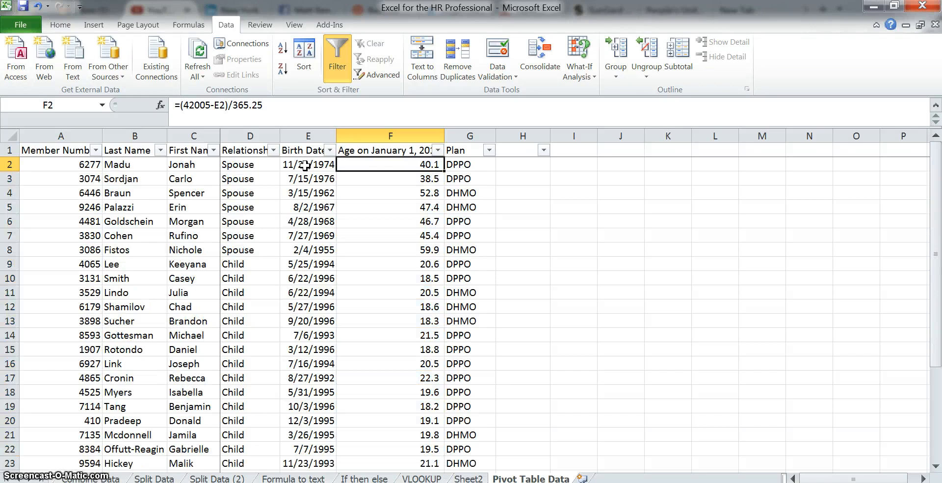
key(Down)
key(Down)
key(Down)
key(Down)
key(Down)
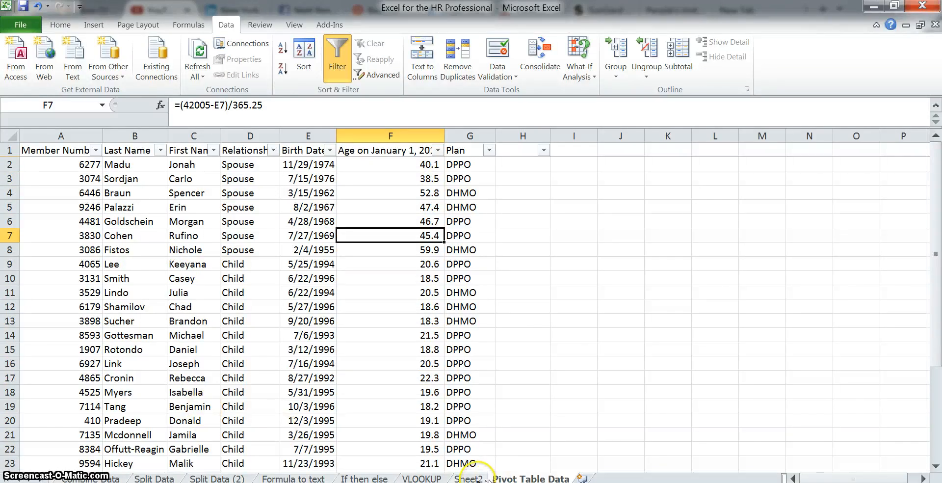
Step: Refresh the PivotTable on Sheet2 and review the average ages for Child, Spouse and the grand total
click(471, 479)
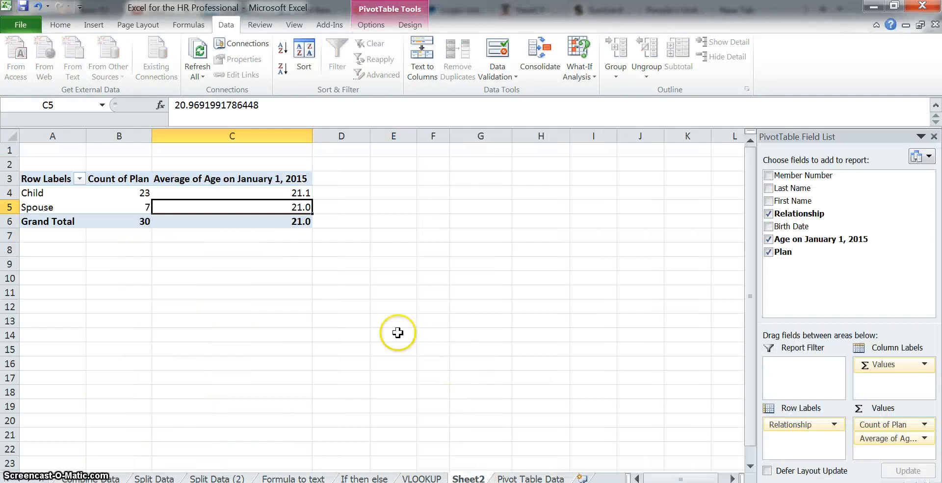
right_click(250, 204)
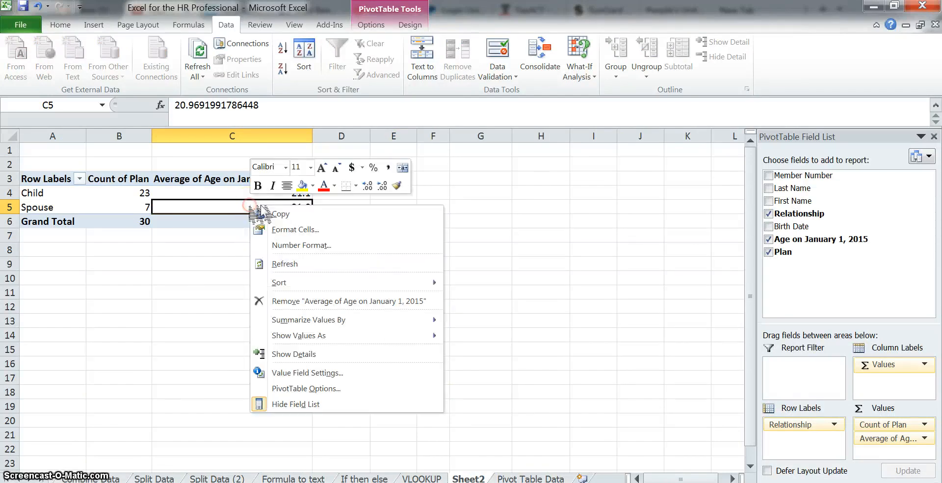
click(287, 264)
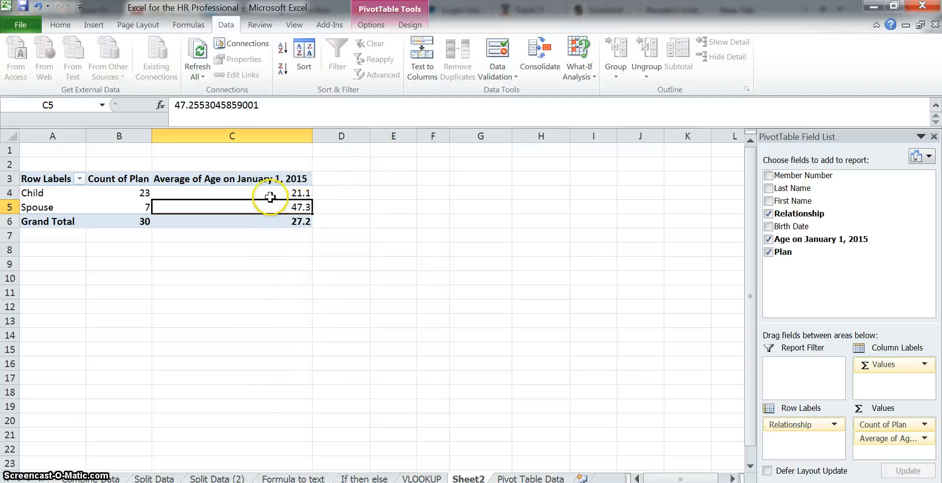
mouse_move(285, 208)
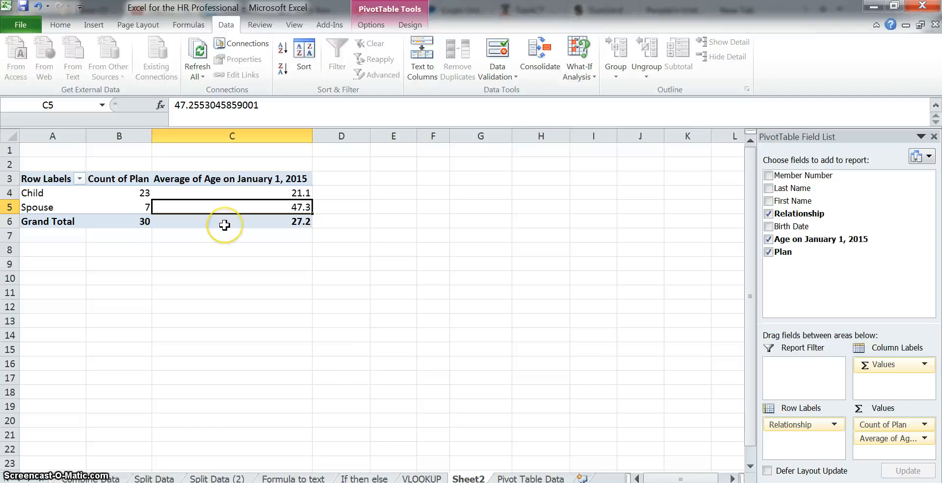
mouse_move(224, 224)
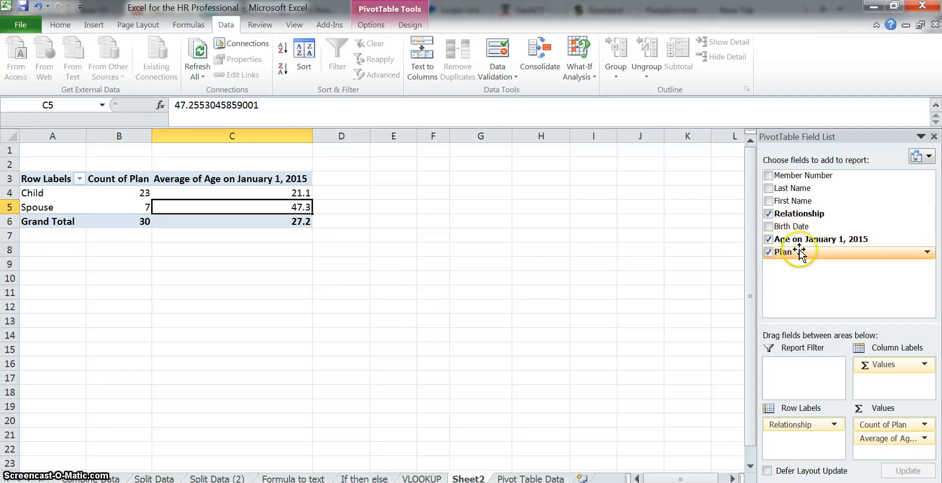
Step: Add Plan to the PivotTable's row labels and move it above Relationship
drag(799, 251, 809, 438)
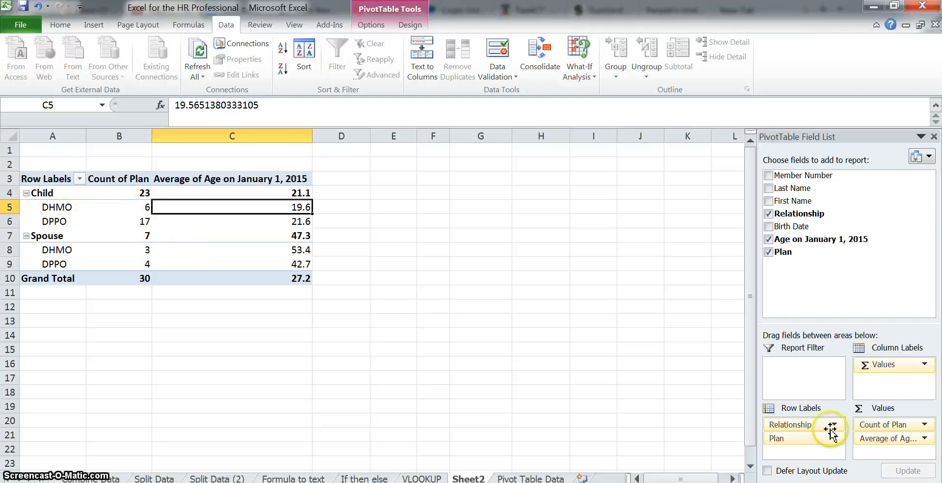
drag(800, 441, 803, 423)
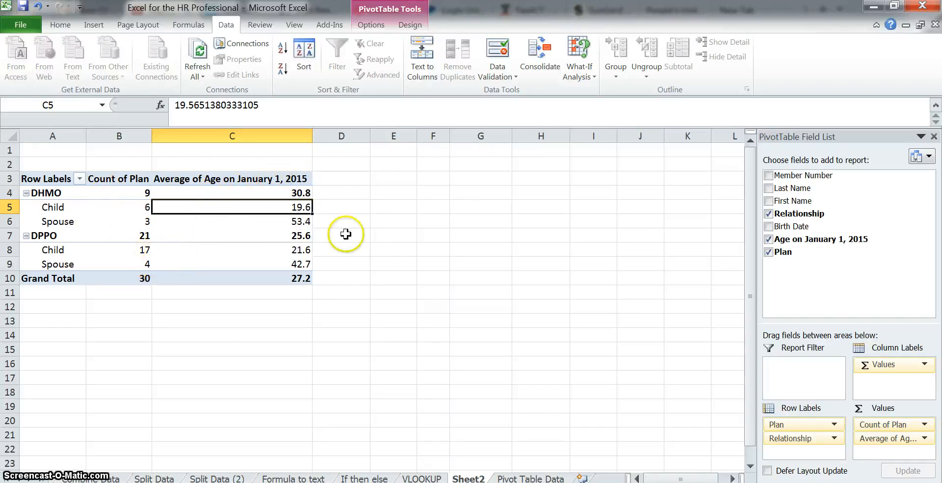
drag(881, 363, 827, 363)
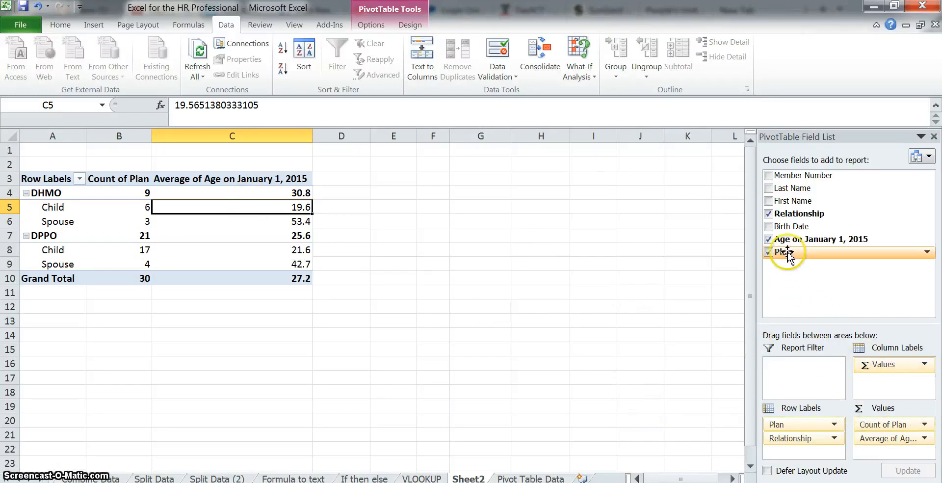
Step: Add Age on January 1, 2015 to the values again as Min in Number format with 1 decimal place
drag(786, 242, 887, 454)
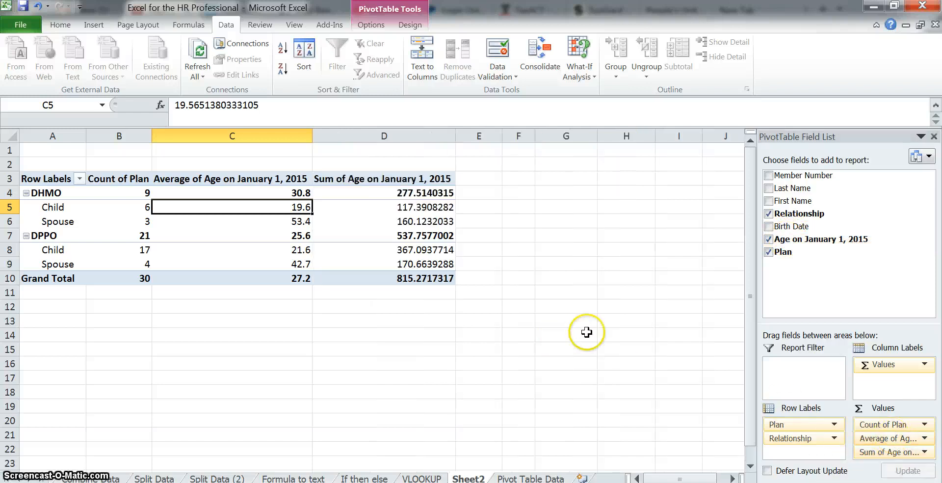
click(887, 451)
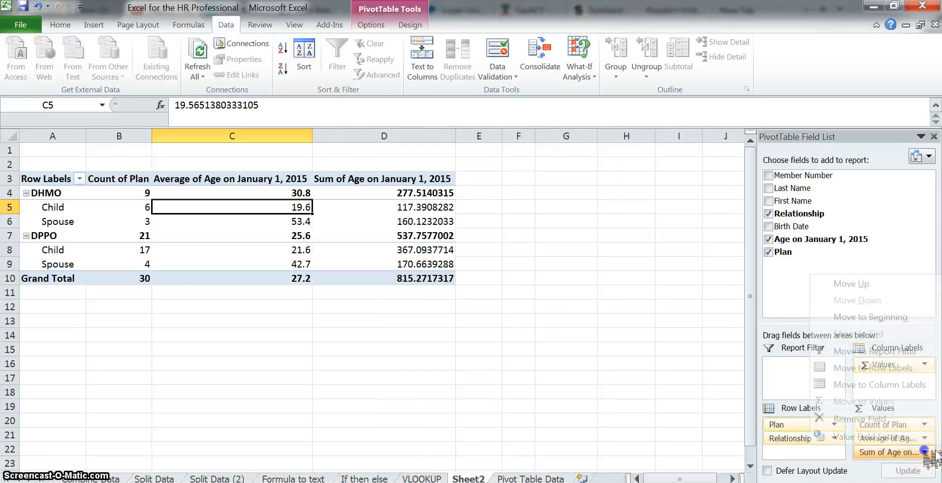
click(881, 443)
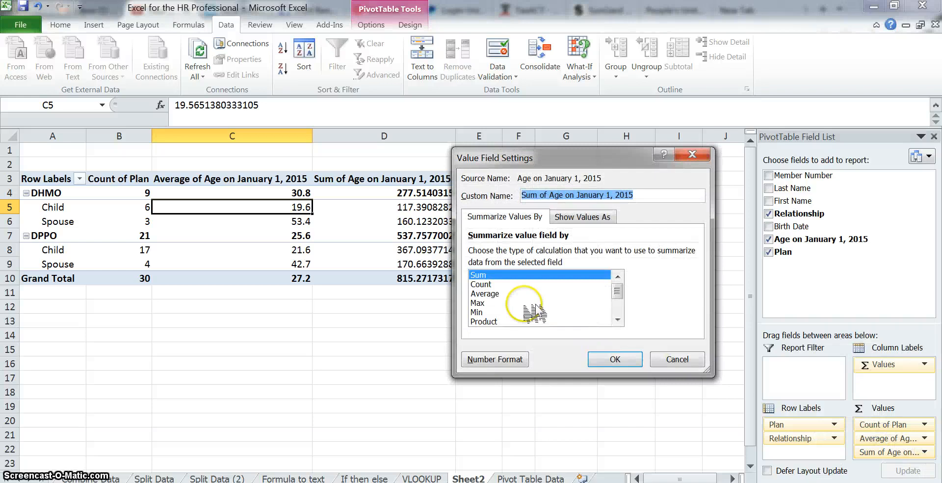
click(505, 313)
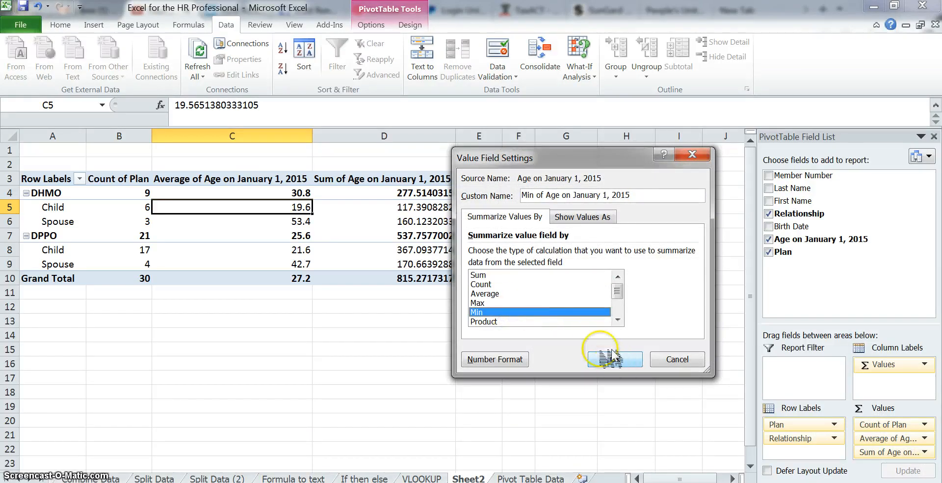
click(521, 360)
click(423, 168)
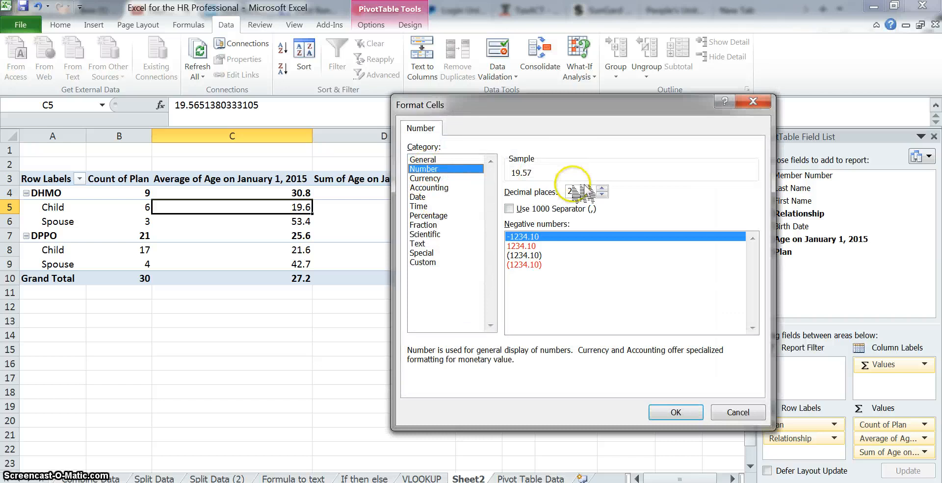
click(601, 194)
click(676, 412)
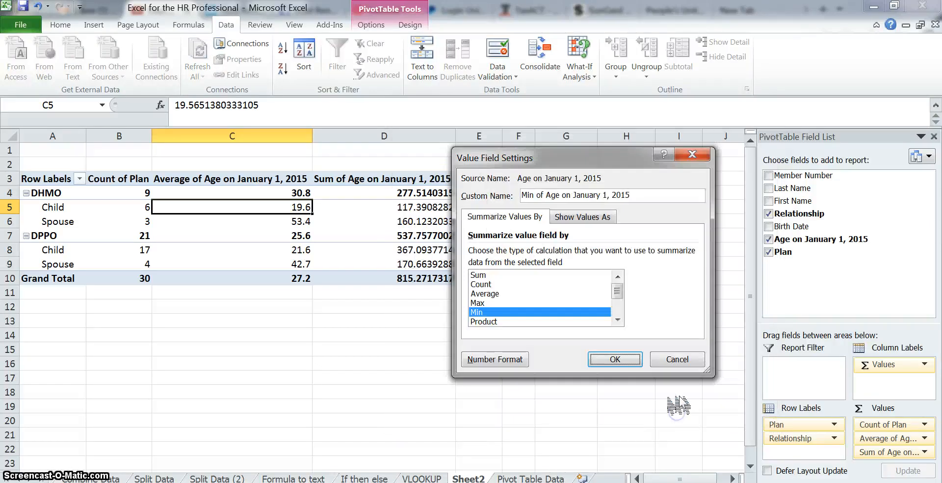
click(678, 415)
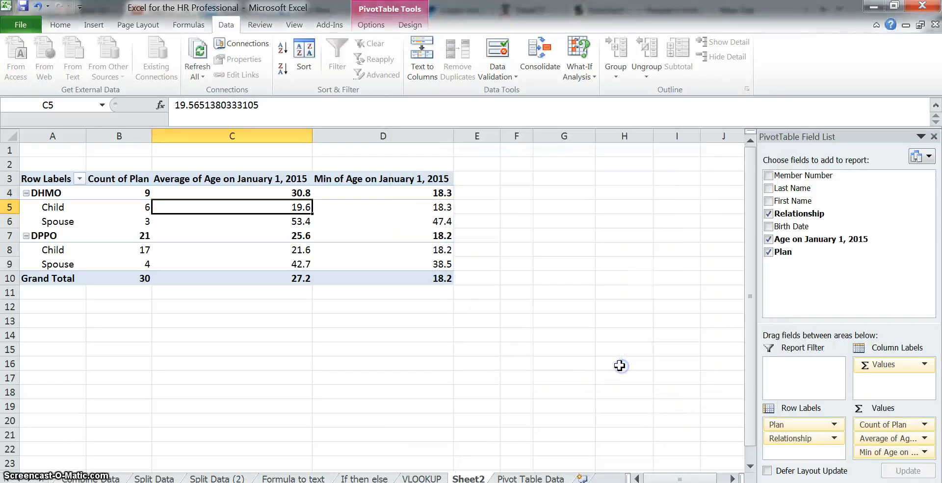
click(399, 195)
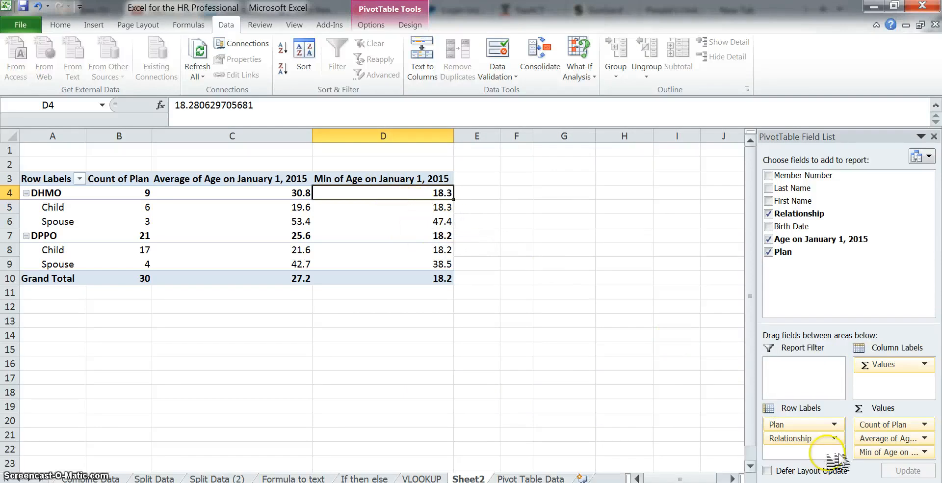
Step: Add Age on January 1, 2015 to the PivotTable values a third time, between the Average and Min fields
mouse_move(868, 451)
mouse_down()
mouse_move(790, 265)
mouse_move(874, 449)
mouse_up()
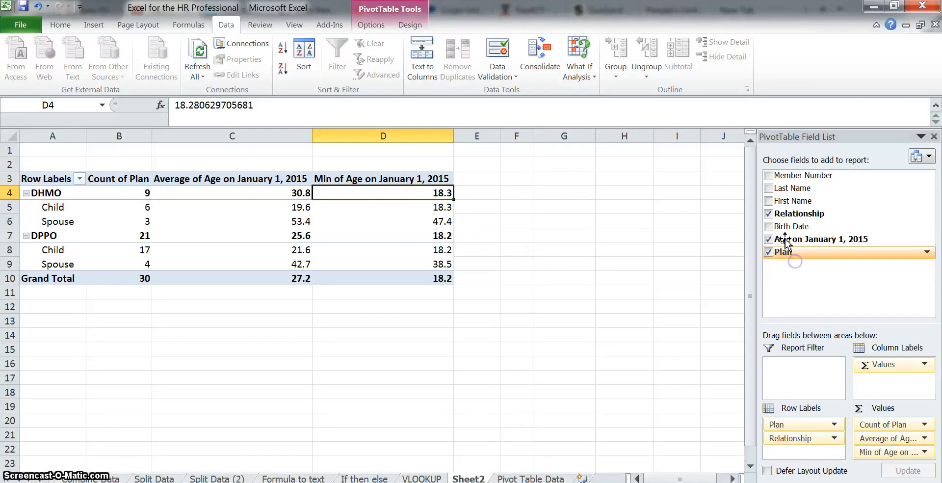
drag(805, 239, 896, 449)
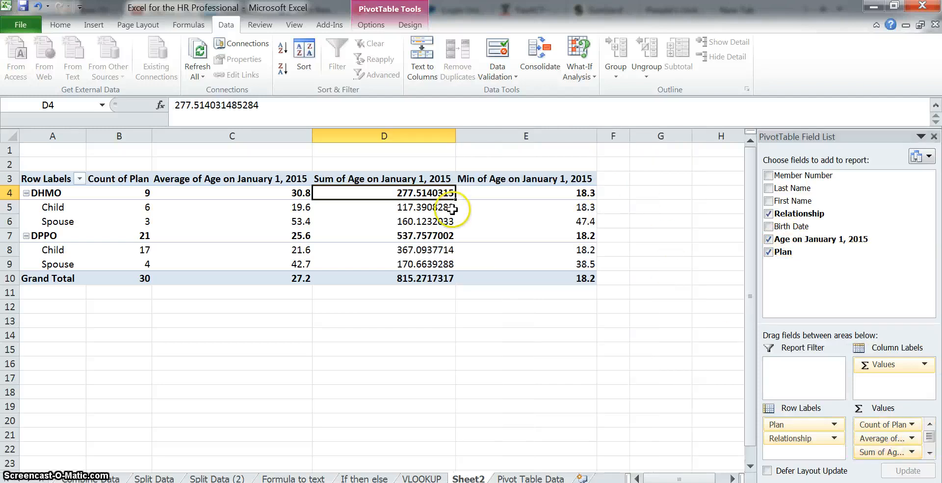
click(401, 181)
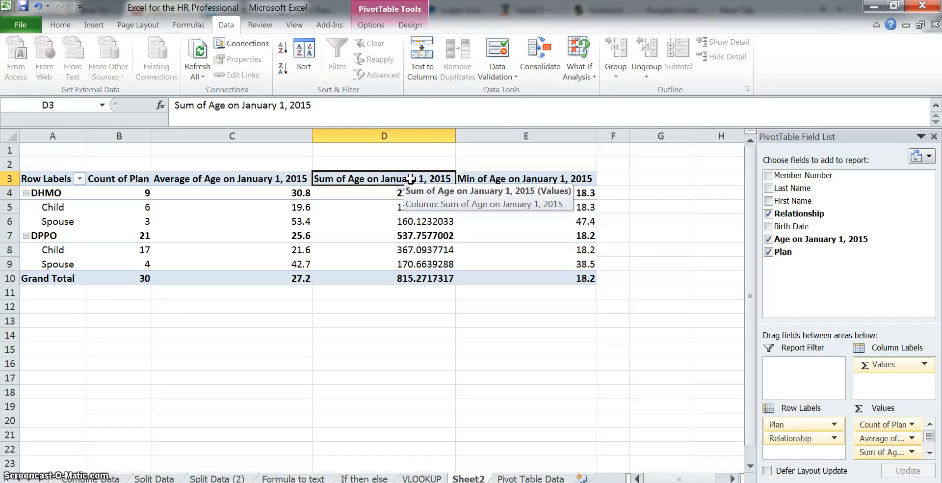
Step: Summarize the new Sum of Age on January 1, 2015 field by Max, in Number format with 1 decimal place
click(888, 451)
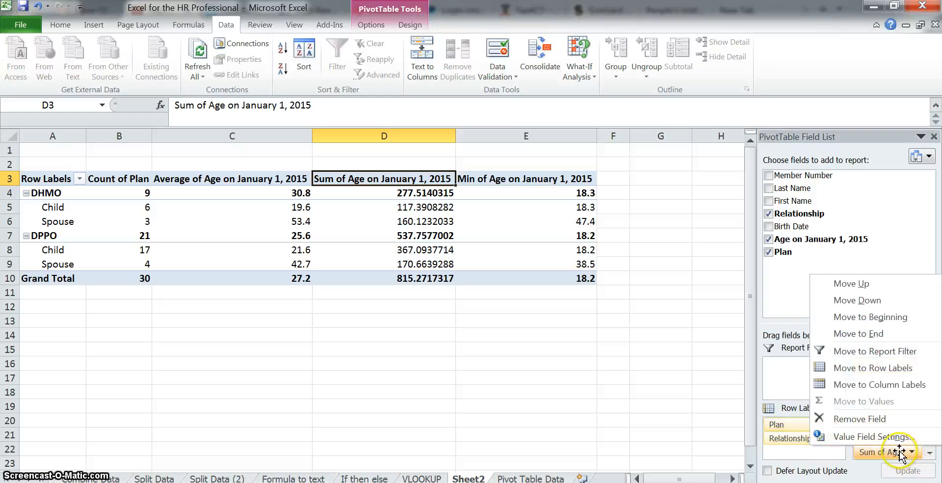
click(890, 450)
click(891, 449)
click(879, 376)
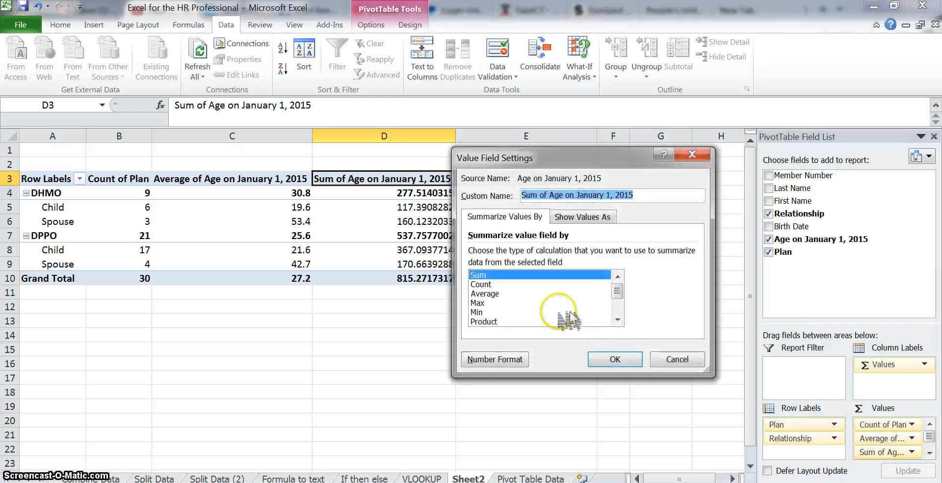
click(490, 304)
click(512, 361)
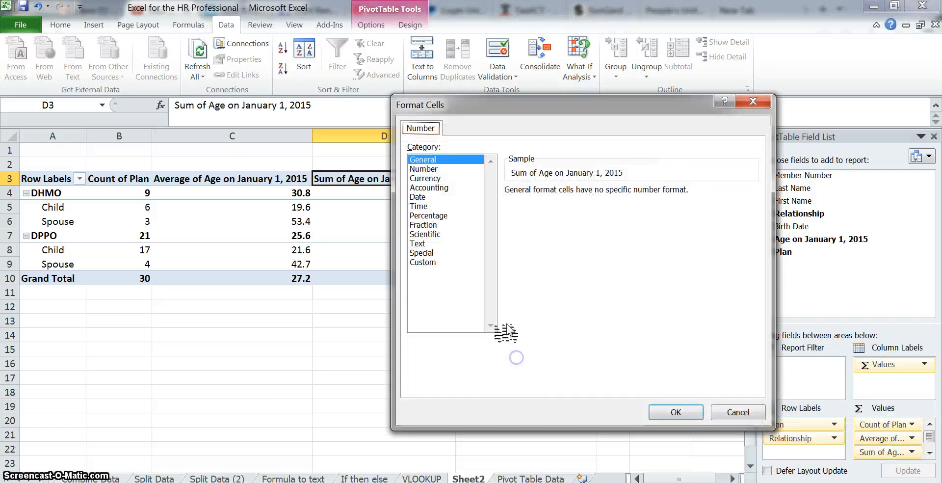
click(429, 169)
click(602, 194)
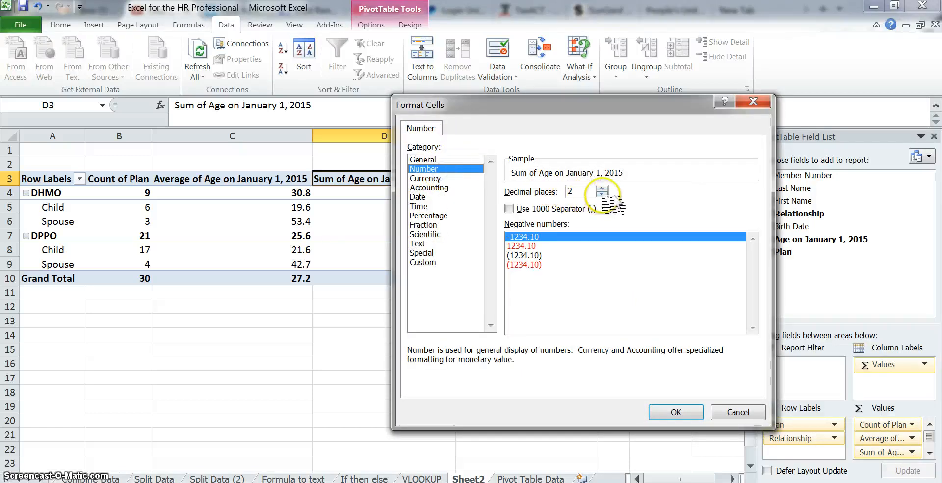
click(673, 412)
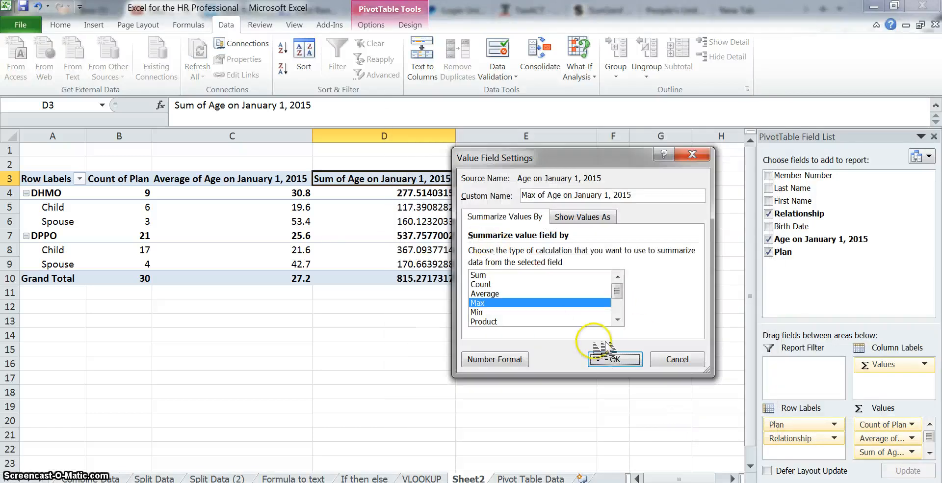
click(615, 360)
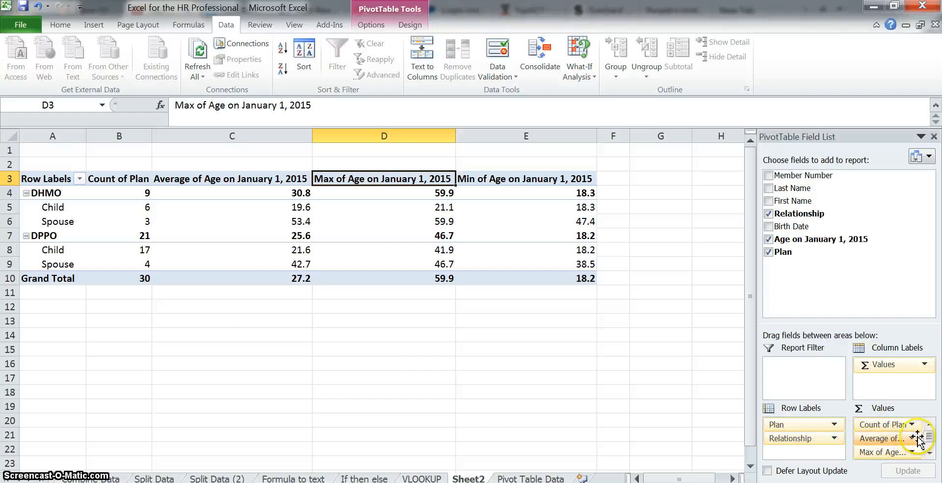
Step: Enlarge the field areas of the PivotTable Field List and reorder the age values as Min, Average, Max after Count of Plan
click(856, 407)
drag(856, 409, 846, 292)
drag(890, 423, 410, 172)
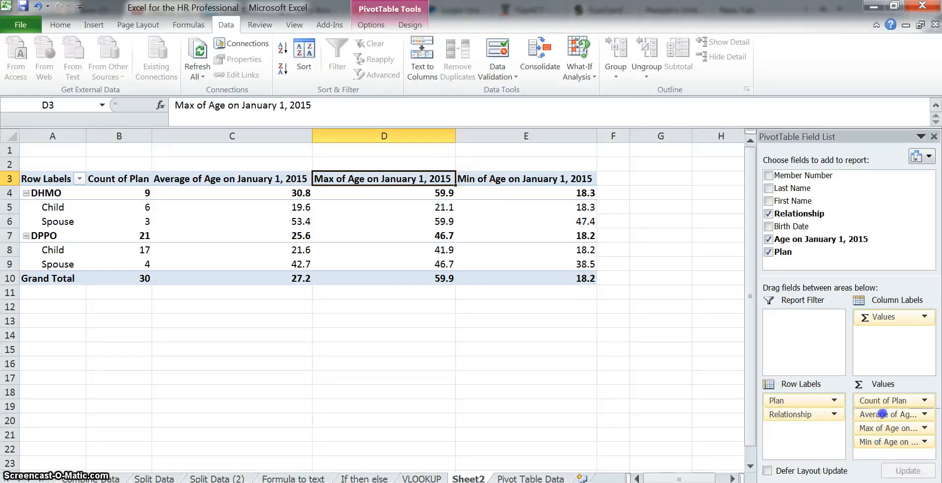
drag(886, 410, 886, 411)
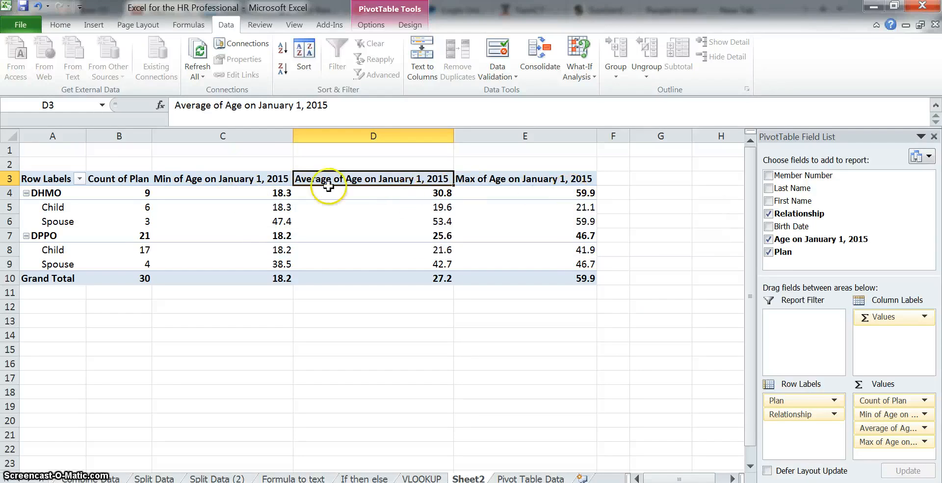
mouse_move(112, 193)
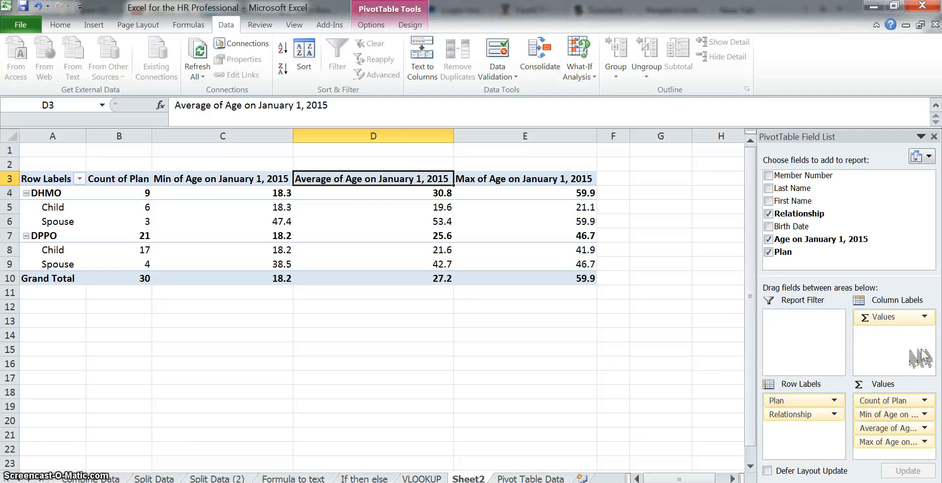
drag(926, 348, 882, 356)
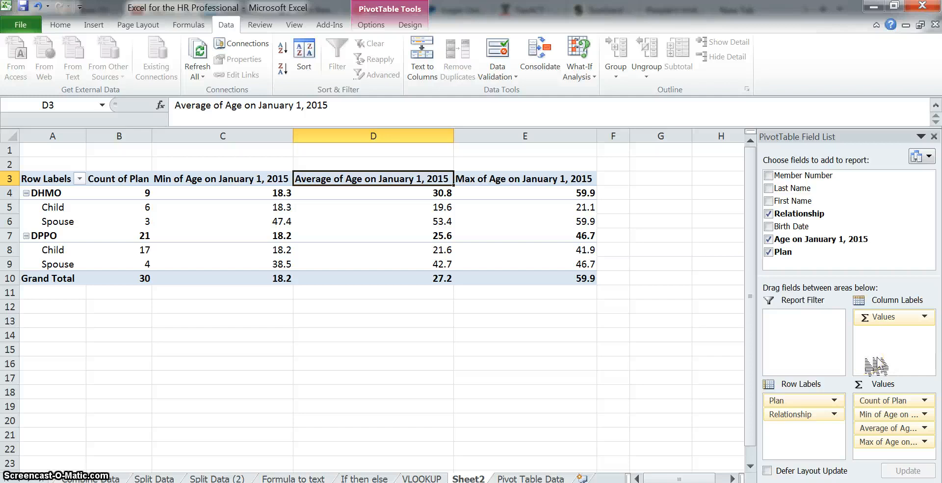
drag(527, 478, 878, 360)
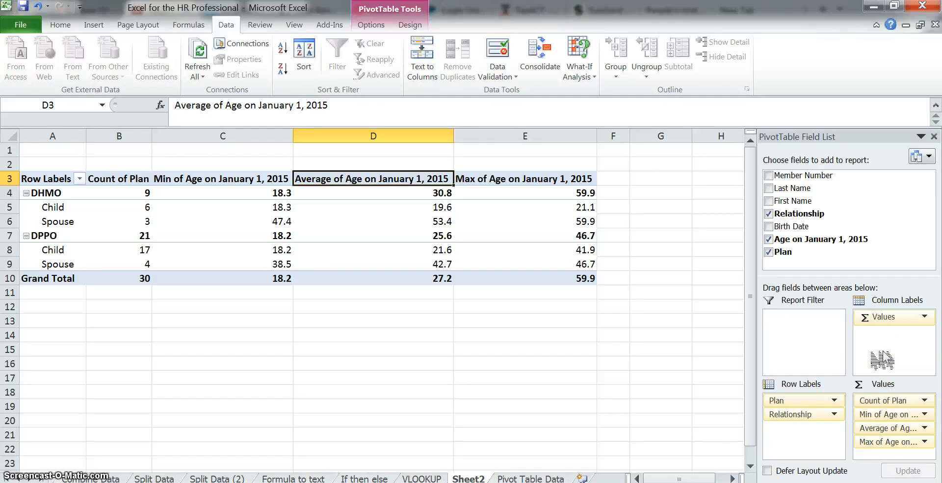
drag(878, 362, 880, 387)
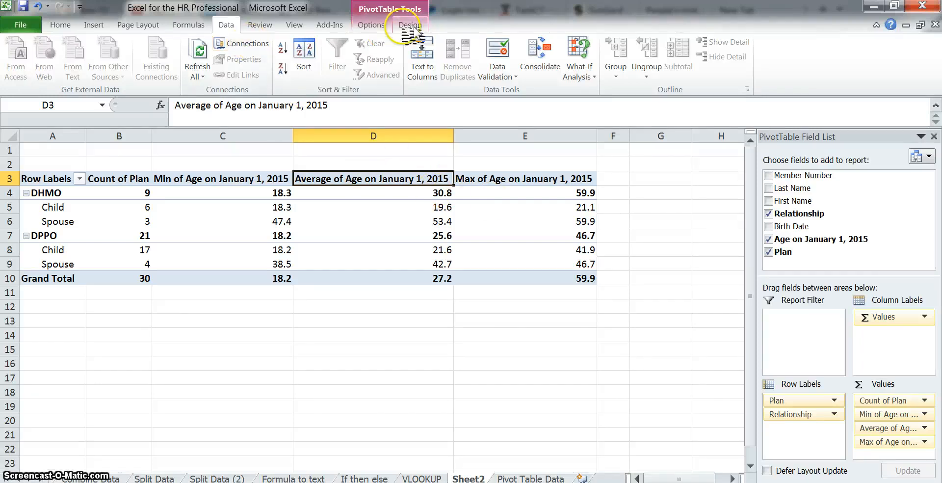
Step: Change the PivotTable's report layout to Tabular Form
click(370, 25)
click(410, 24)
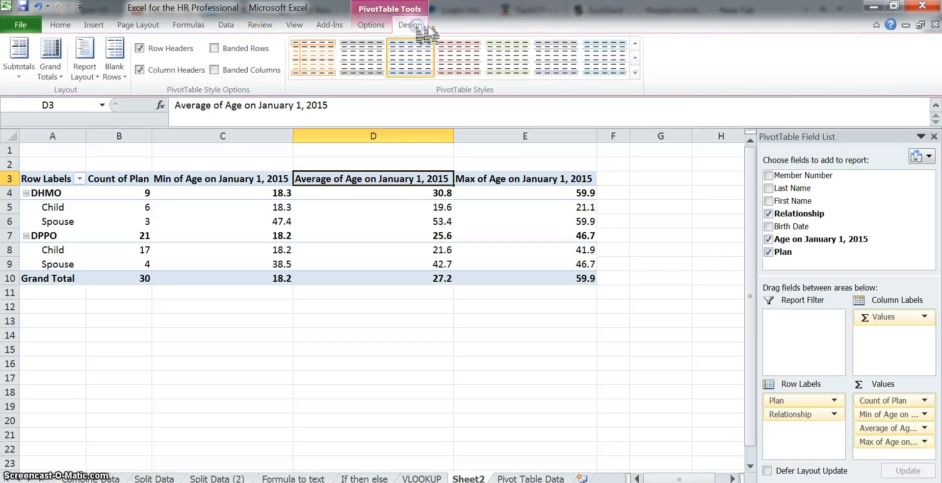
click(54, 74)
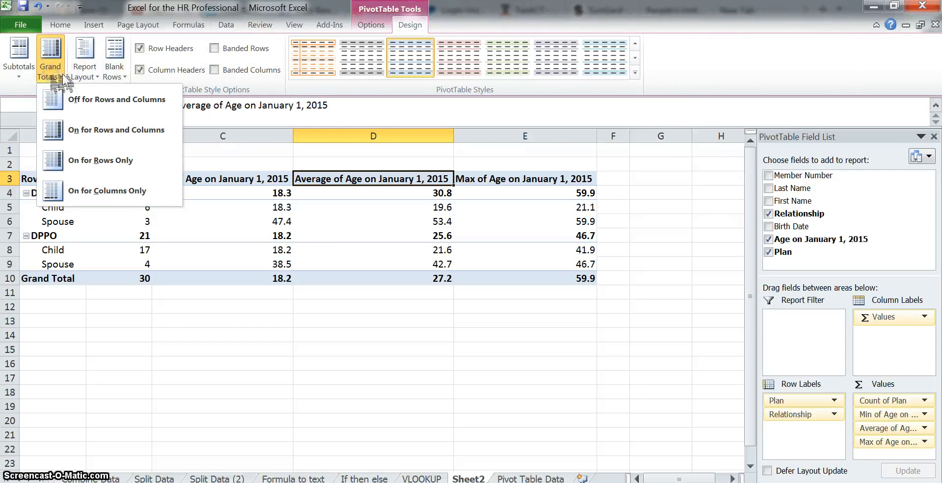
click(84, 73)
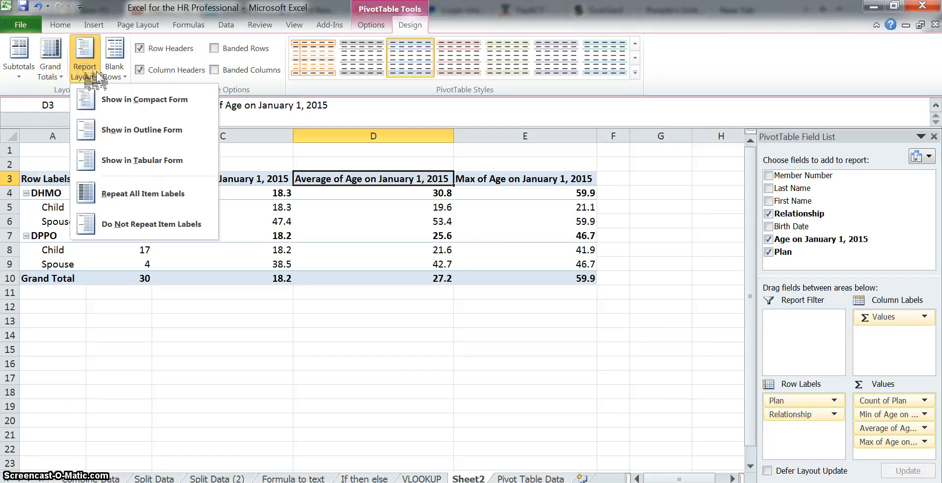
click(149, 158)
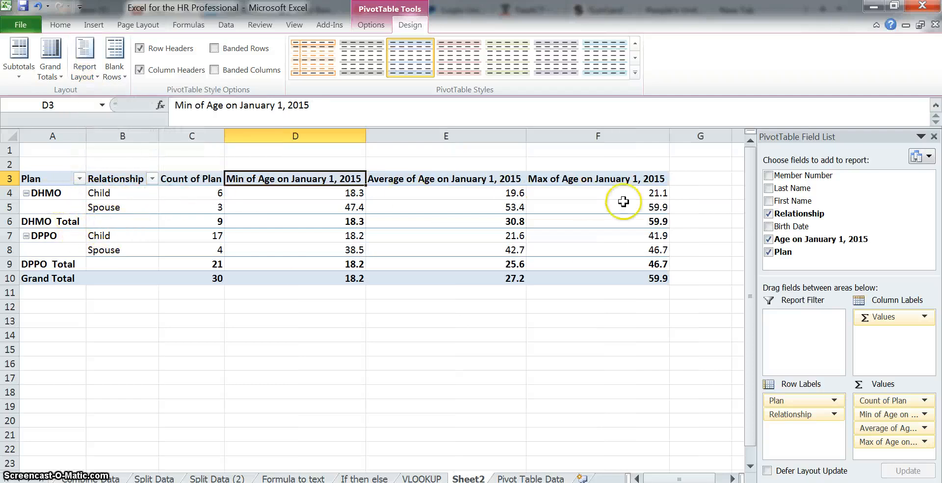
mouse_move(255, 202)
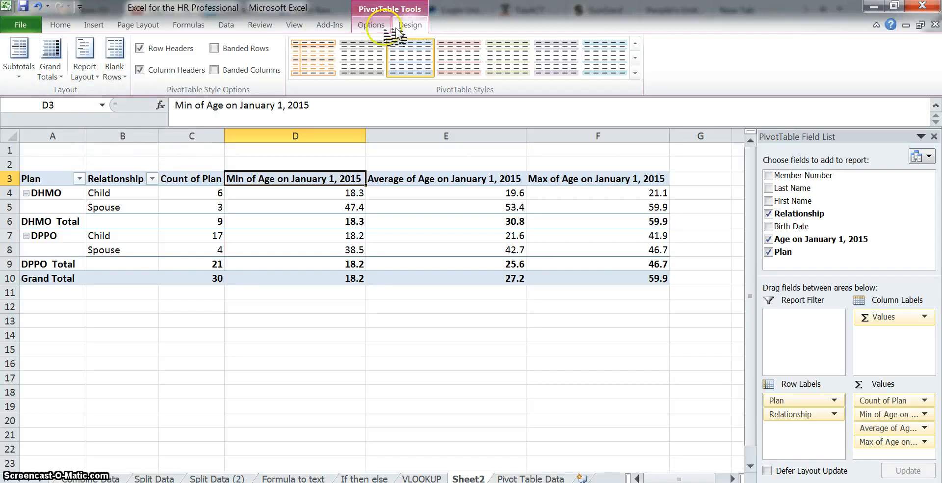
click(89, 74)
click(187, 160)
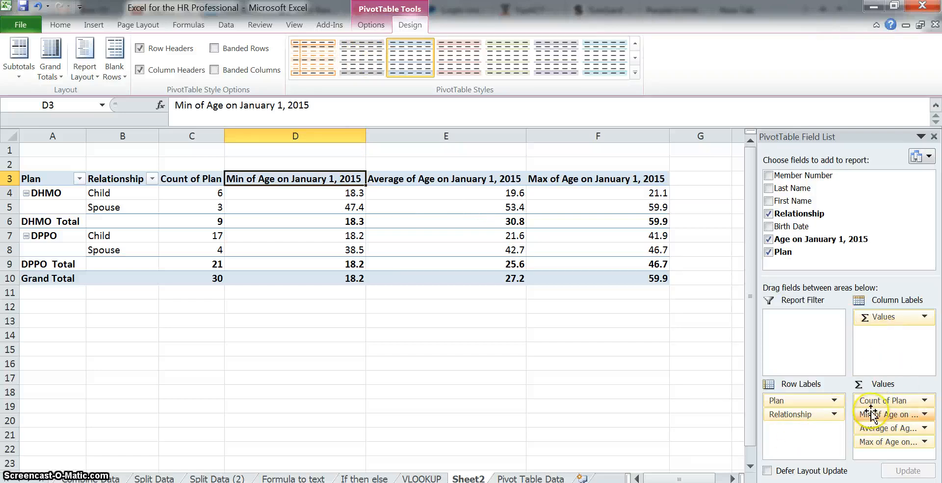
drag(871, 416, 805, 442)
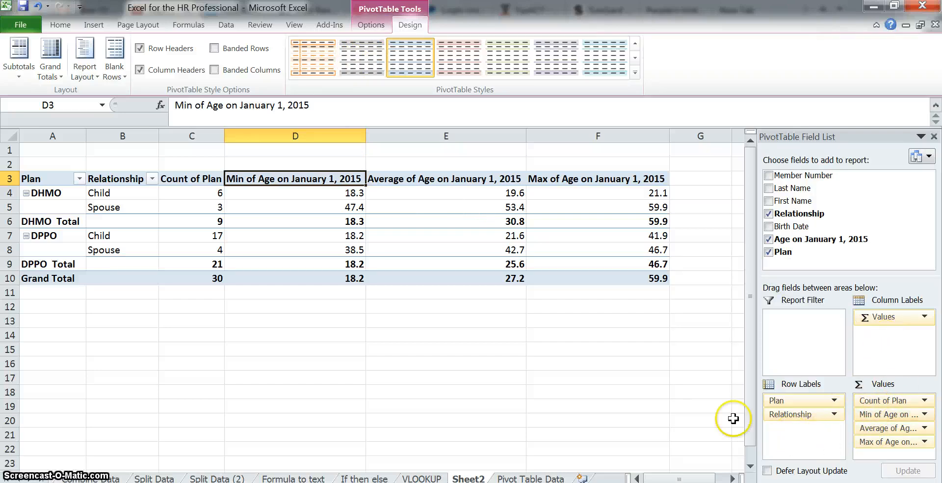